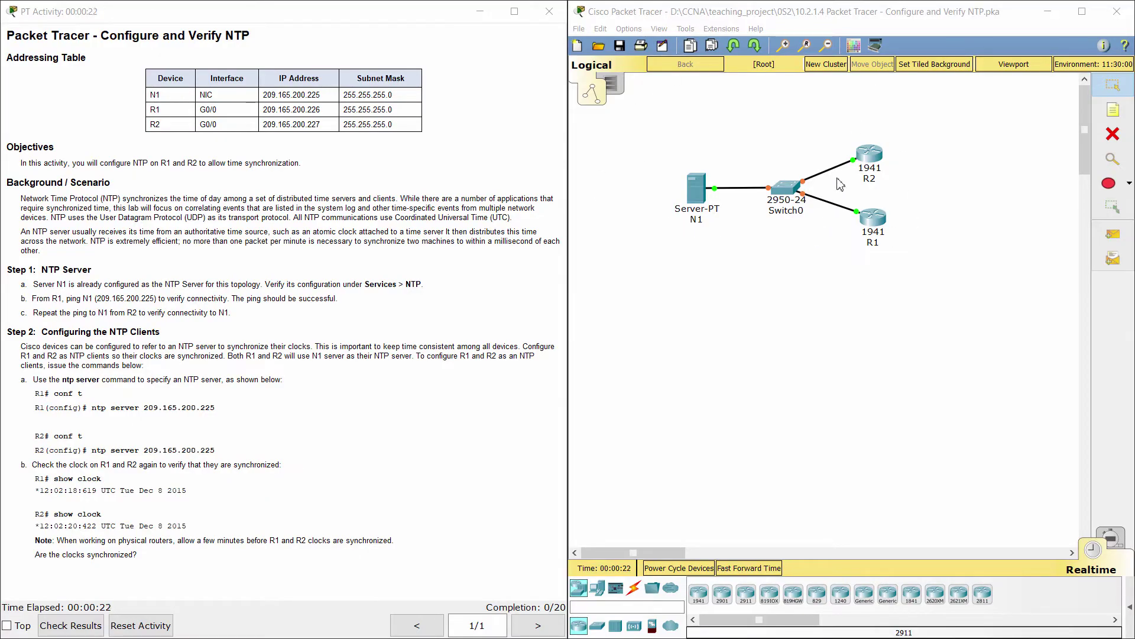
# - Read through the activity title, addressing table, objectives, background and Step 1 heading
pyautogui.moveTo(101, 37); pyautogui.dragTo(266, 40)
pyautogui.click(164, 57)
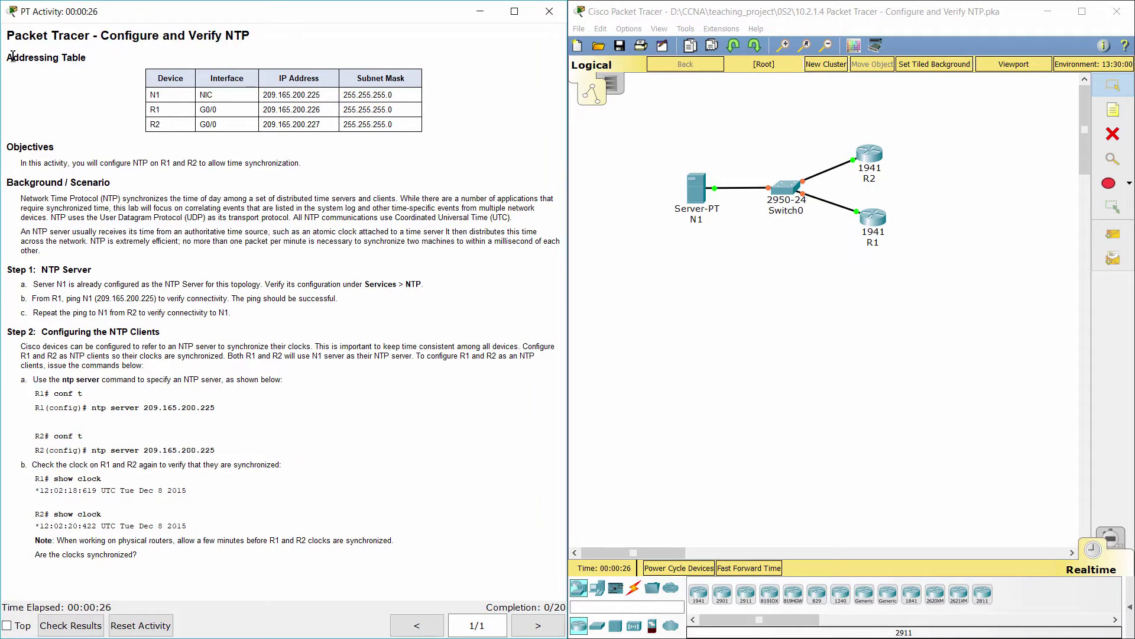
pyautogui.moveTo(14, 56); pyautogui.dragTo(88, 59)
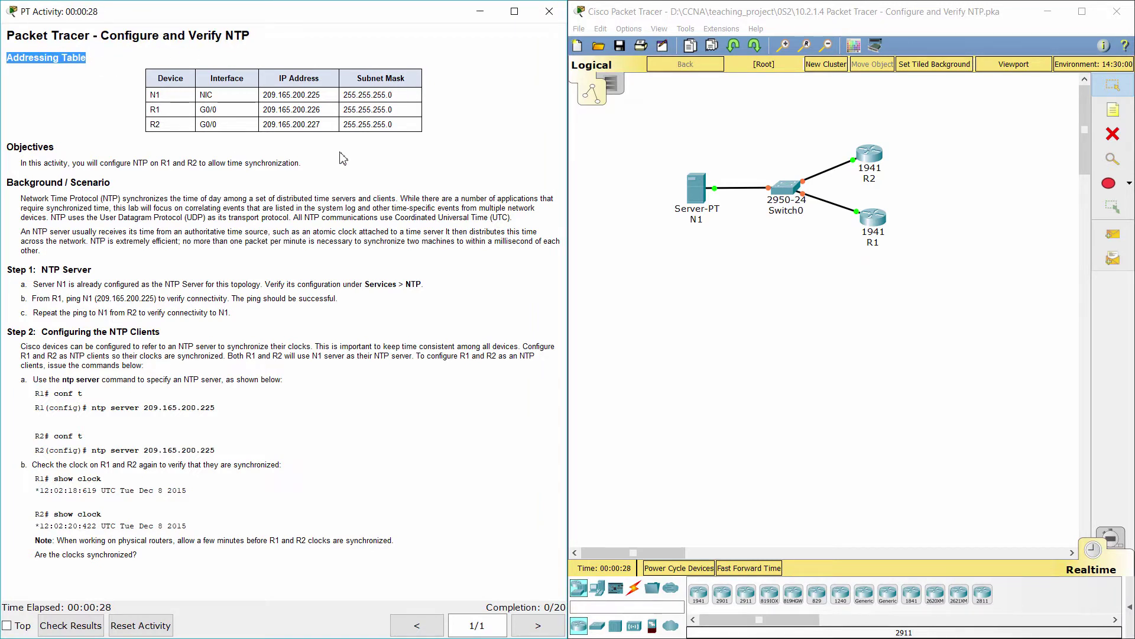
pyautogui.moveTo(19, 163); pyautogui.dragTo(301, 163)
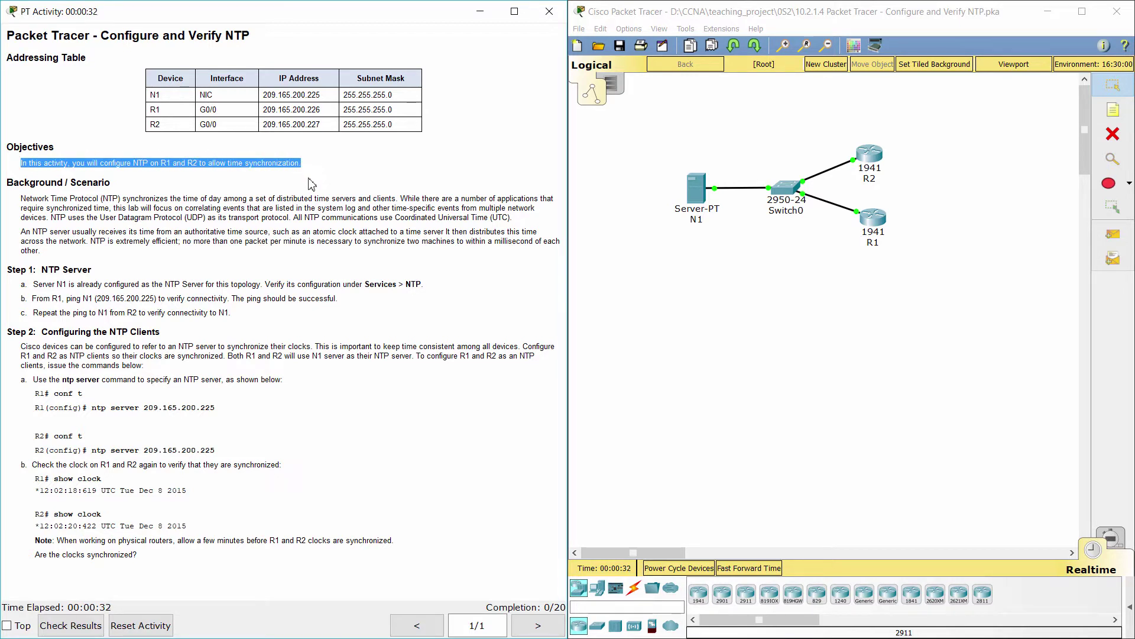
pyautogui.click(225, 190)
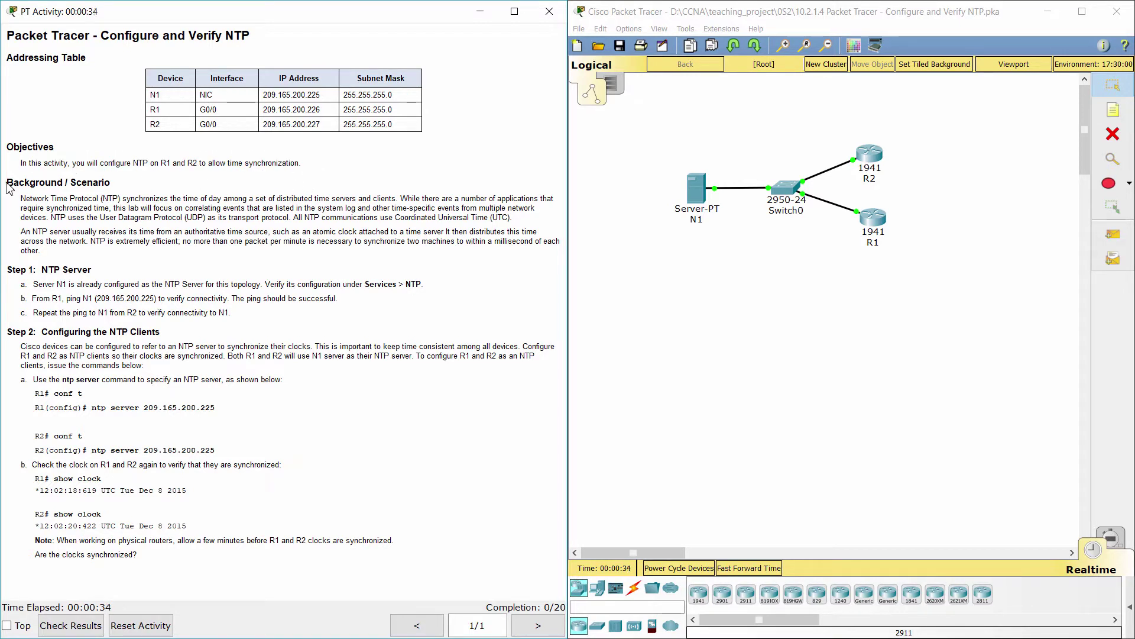
pyautogui.moveTo(7, 182); pyautogui.dragTo(115, 182)
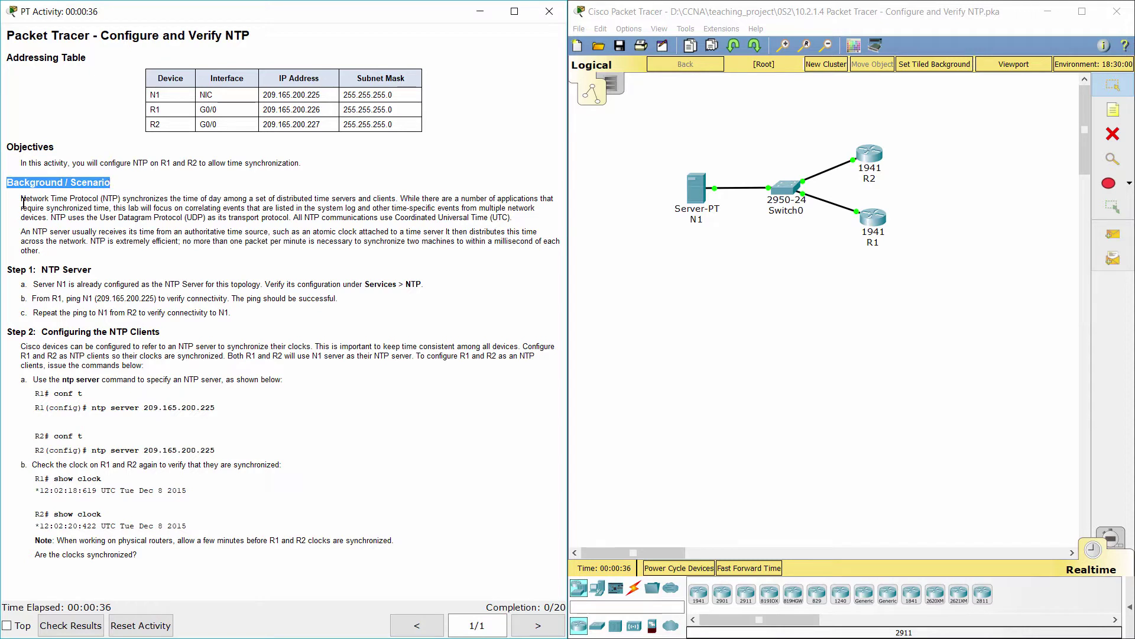
pyautogui.moveTo(21, 202); pyautogui.dragTo(76, 252)
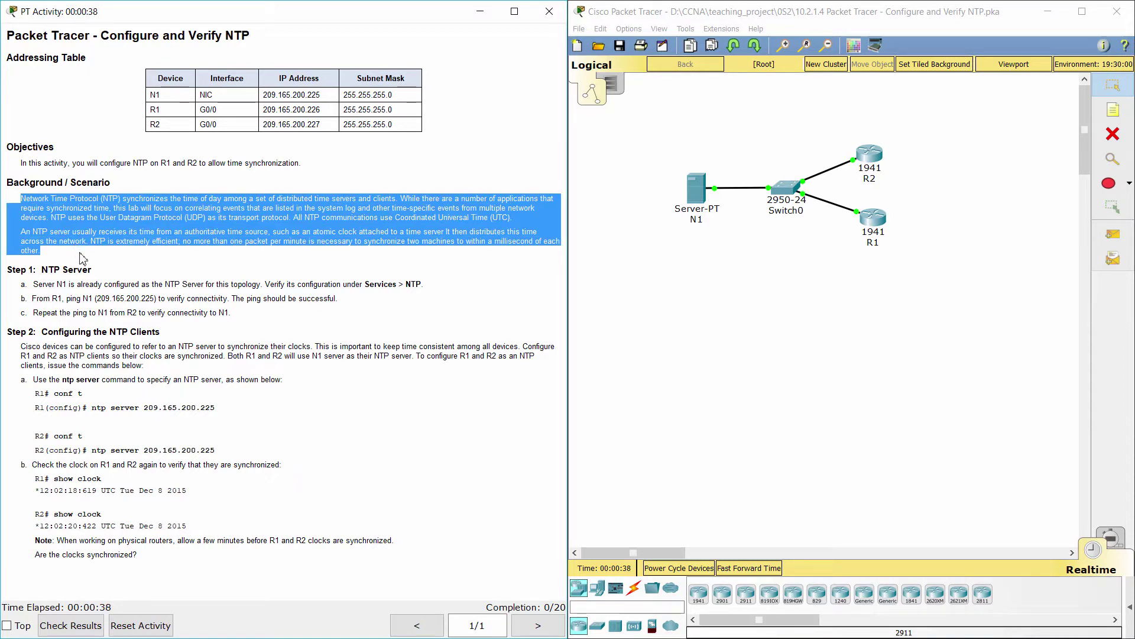
pyautogui.click(83, 259)
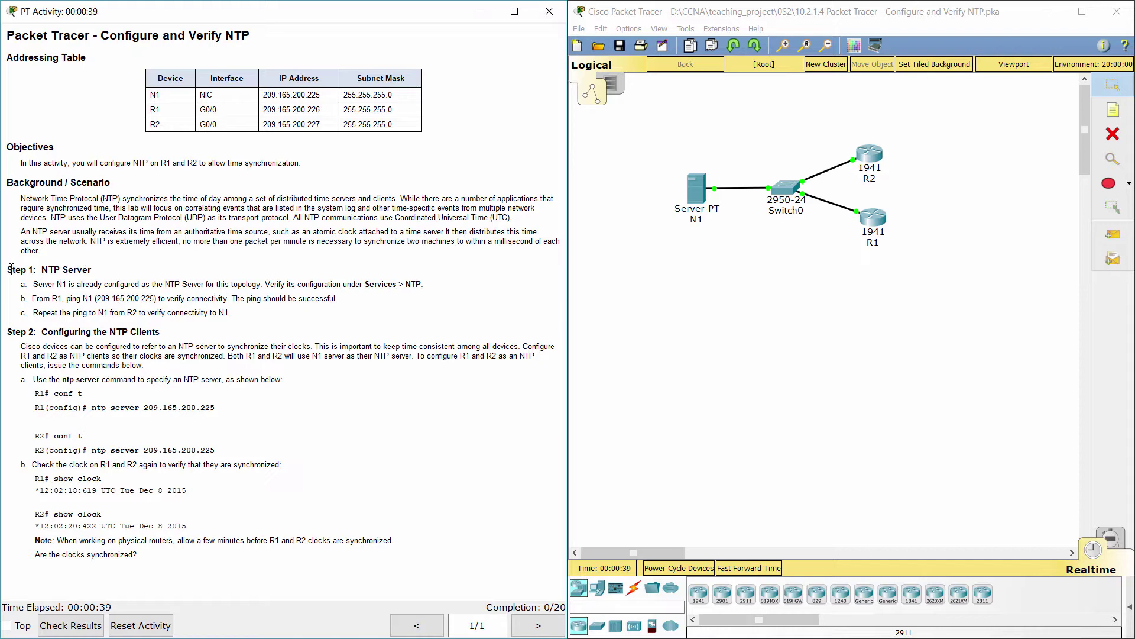
pyautogui.moveTo(8, 269); pyautogui.dragTo(432, 283)
pyautogui.click(117, 277)
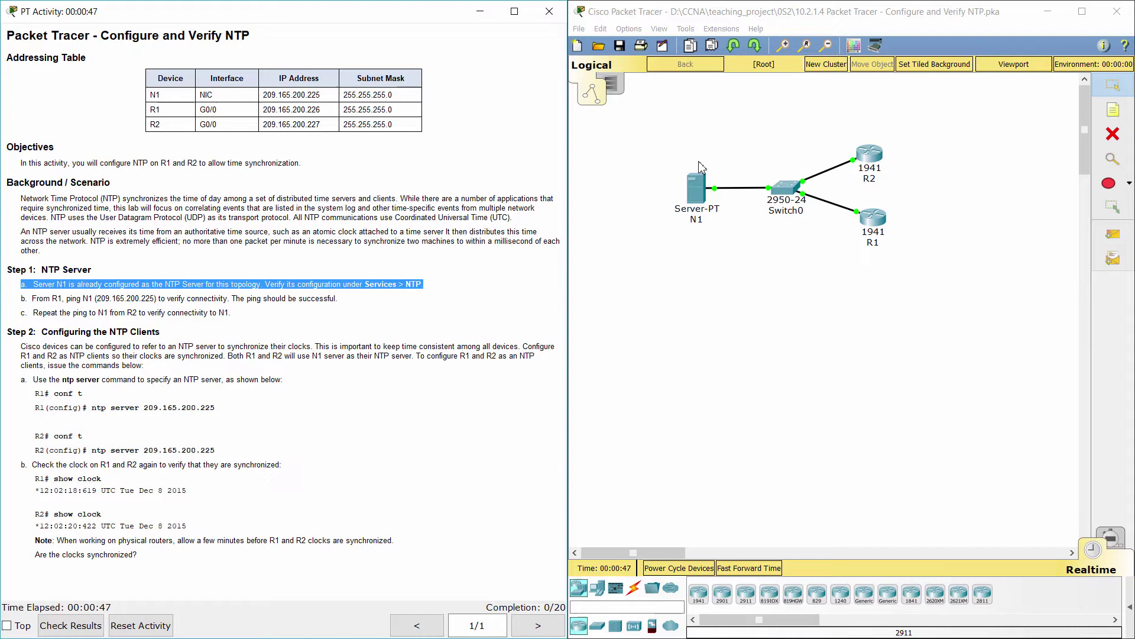
# - Verify N1's NTP service is On with authentication disabled, then close N1's window
pyautogui.click(692, 192)
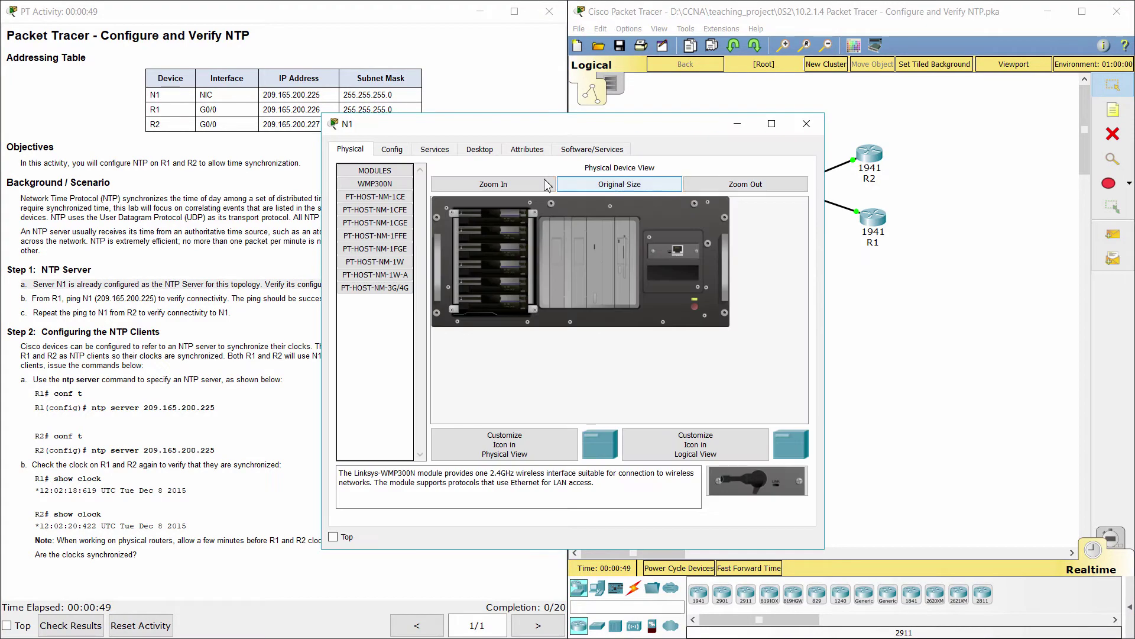
pyautogui.click(436, 152)
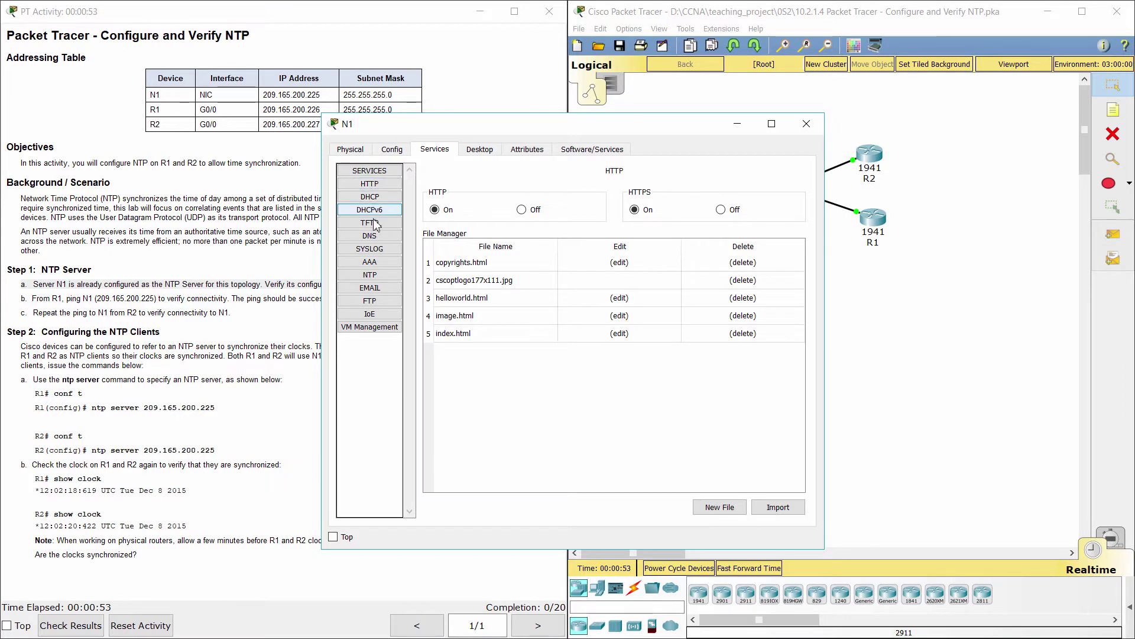
pyautogui.click(372, 275)
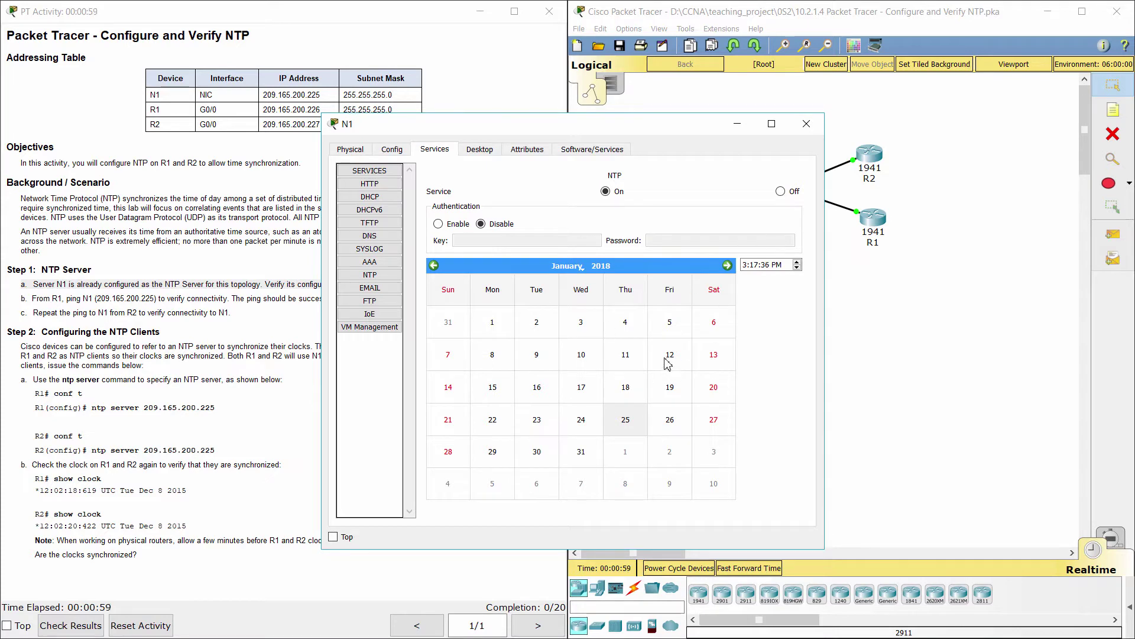
pyautogui.click(807, 124)
pyautogui.moveTo(21, 299); pyautogui.dragTo(337, 299)
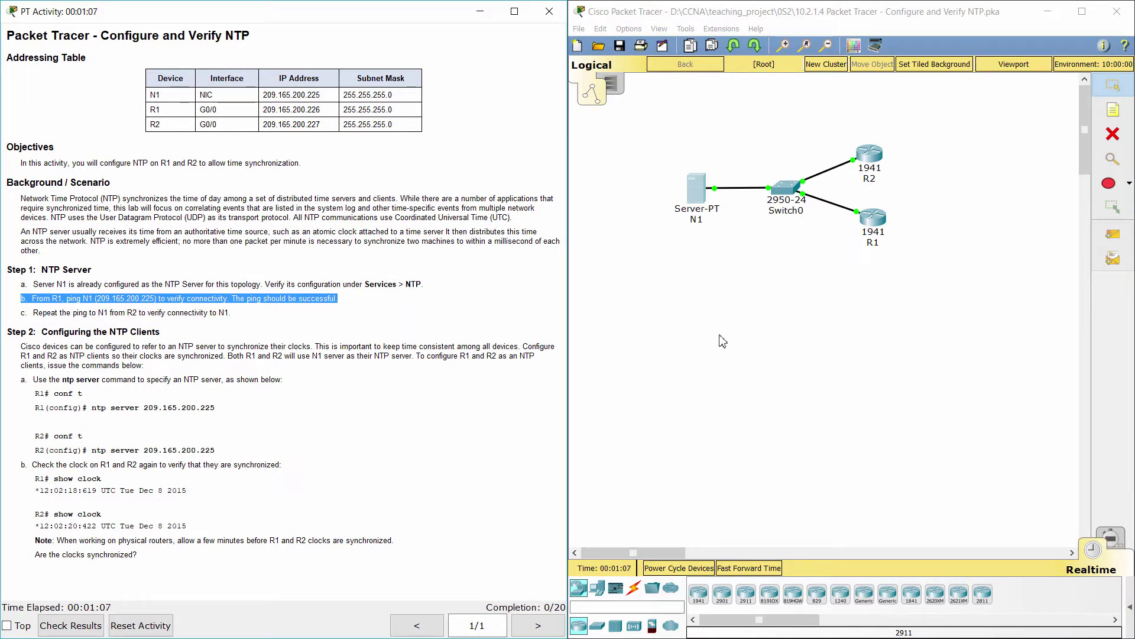
# - Open R1's CLI and enter privileged mode with enable
pyautogui.click(871, 223)
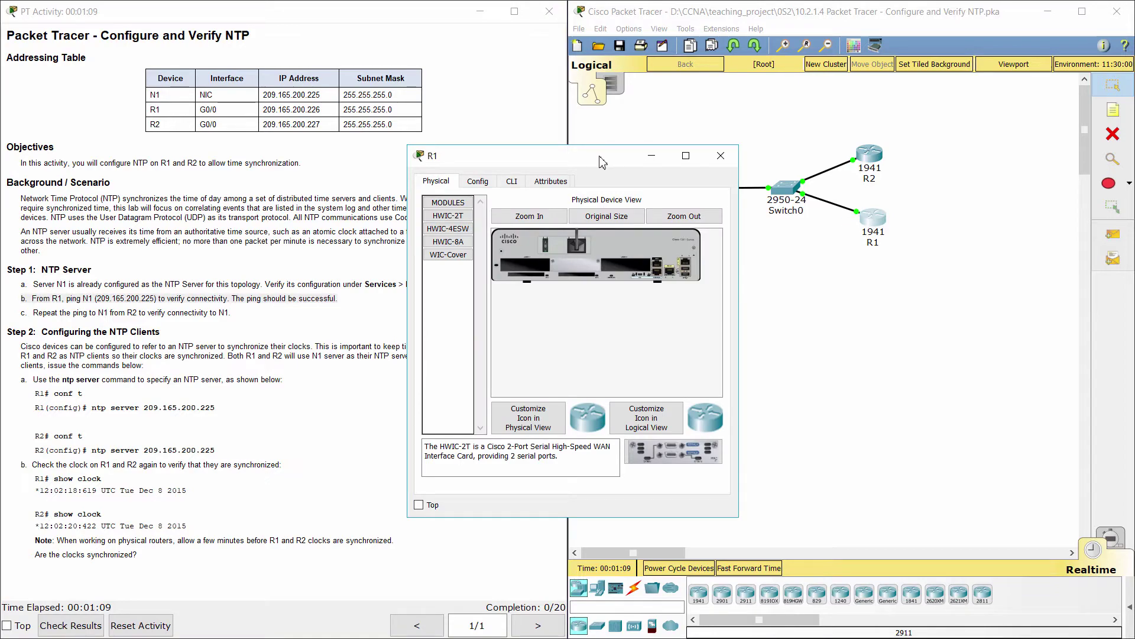
pyautogui.click(511, 180)
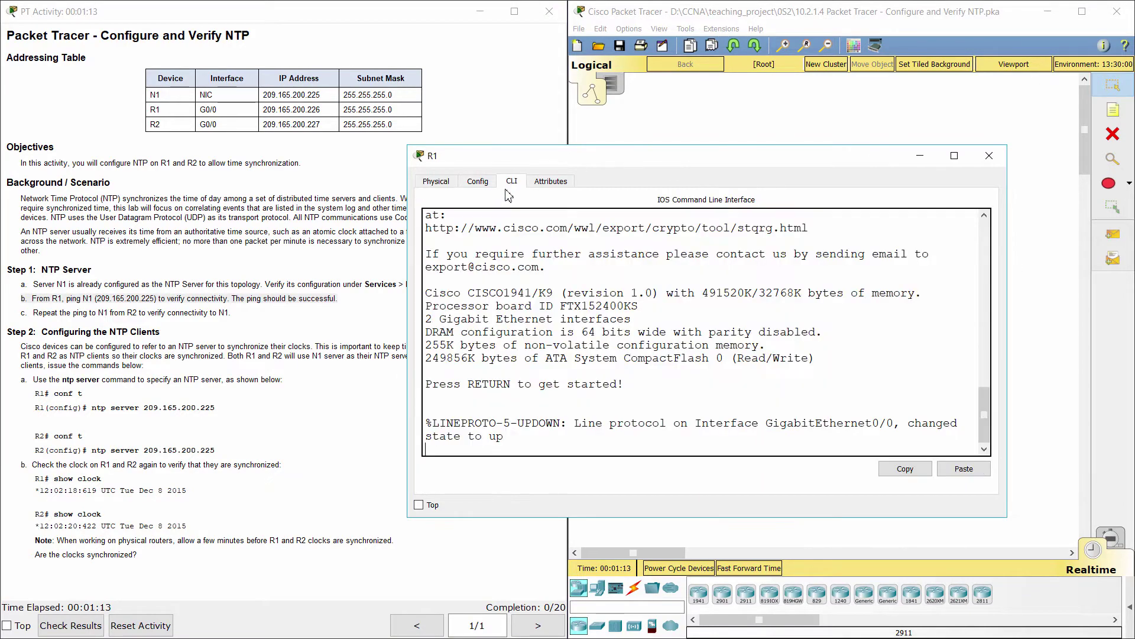
pyautogui.moveTo(637, 157); pyautogui.dragTo(650, 107)
pyautogui.press('Return')
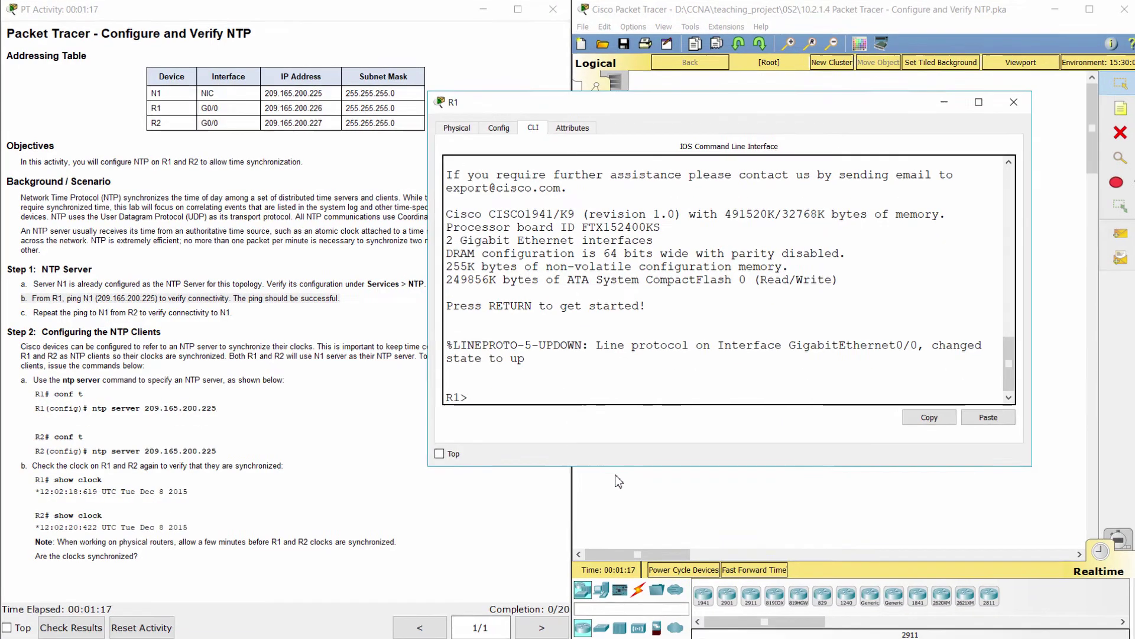
pyautogui.write('ena')
pyautogui.press('Return')
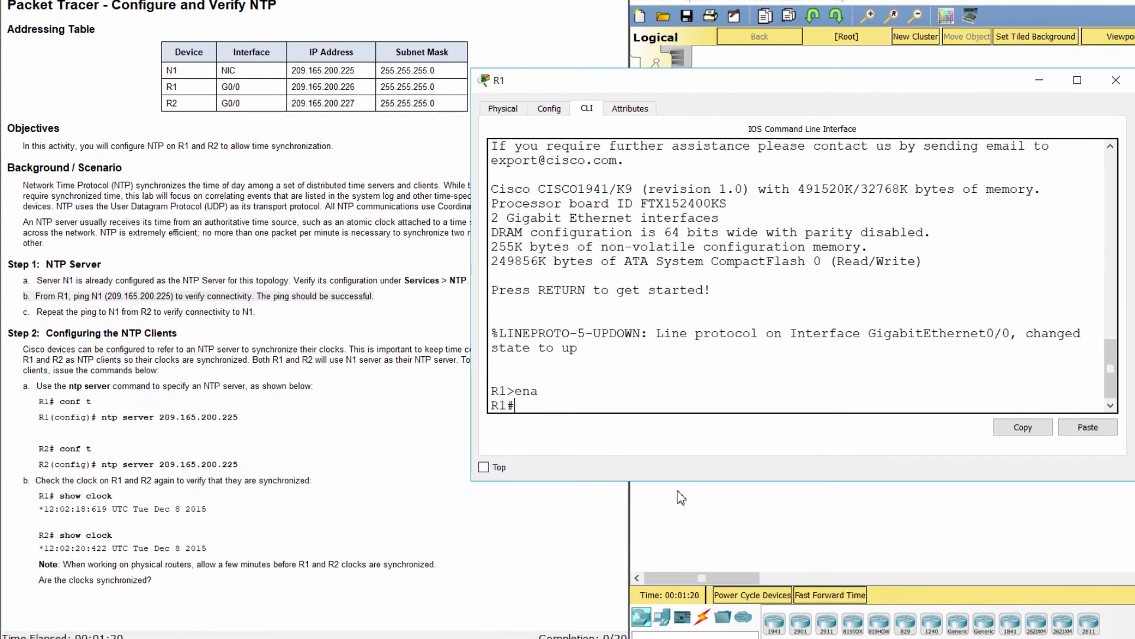
# - Ping N1 at 209.165.200.225 from R1, getting an 80 percent (4/5) success rate
pyautogui.write('ping 209.165.200.225')
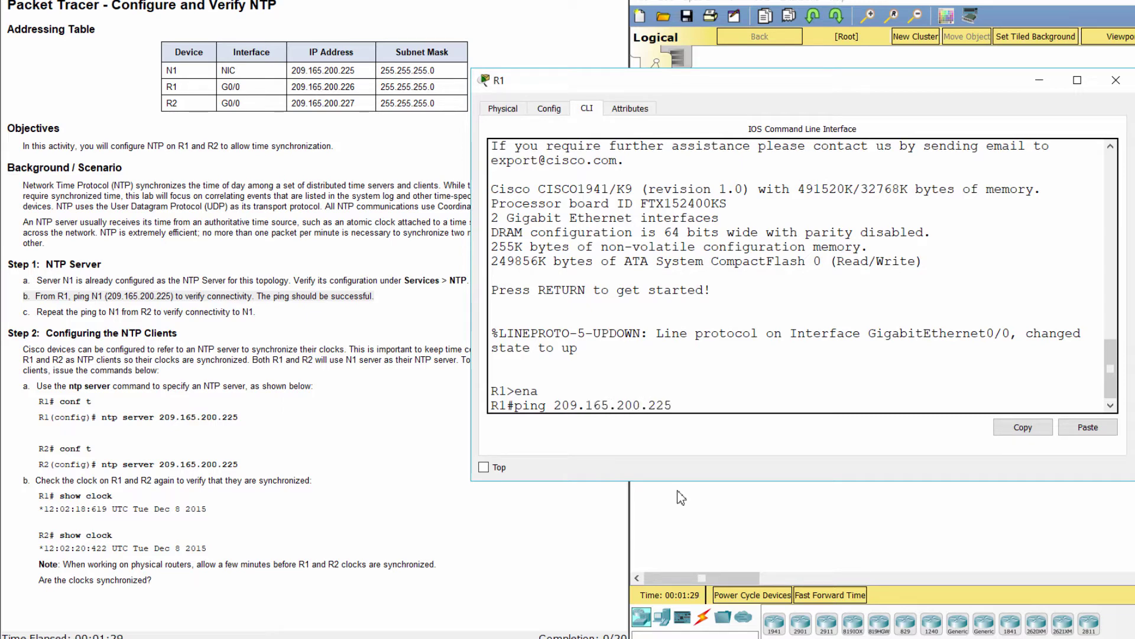
pyautogui.press('Return')
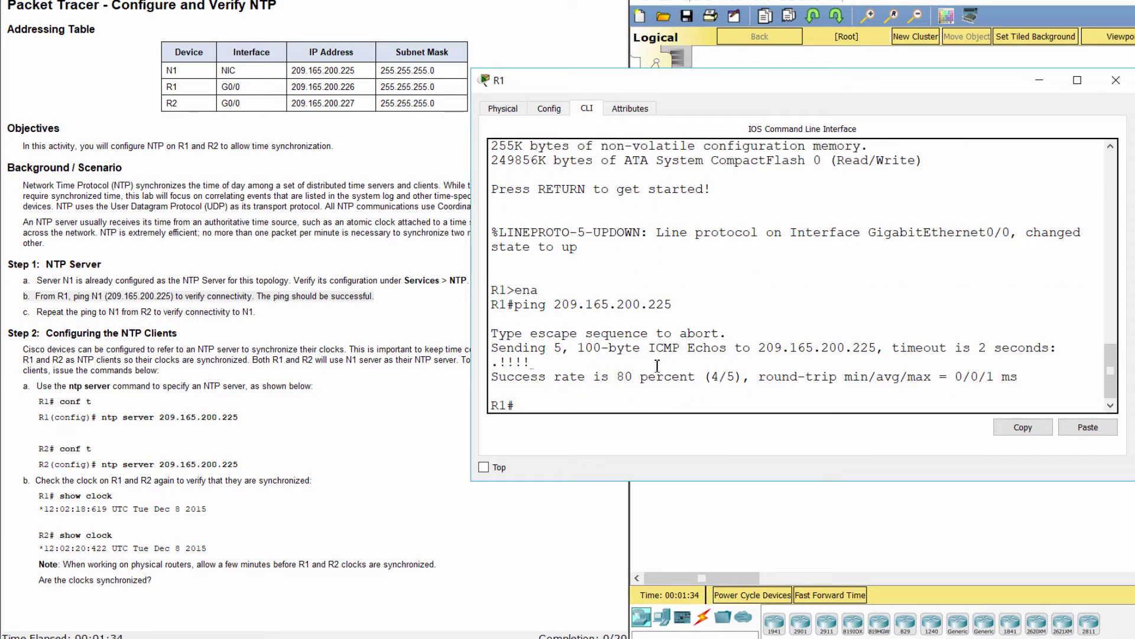
pyautogui.moveTo(491, 377); pyautogui.dragTo(744, 382)
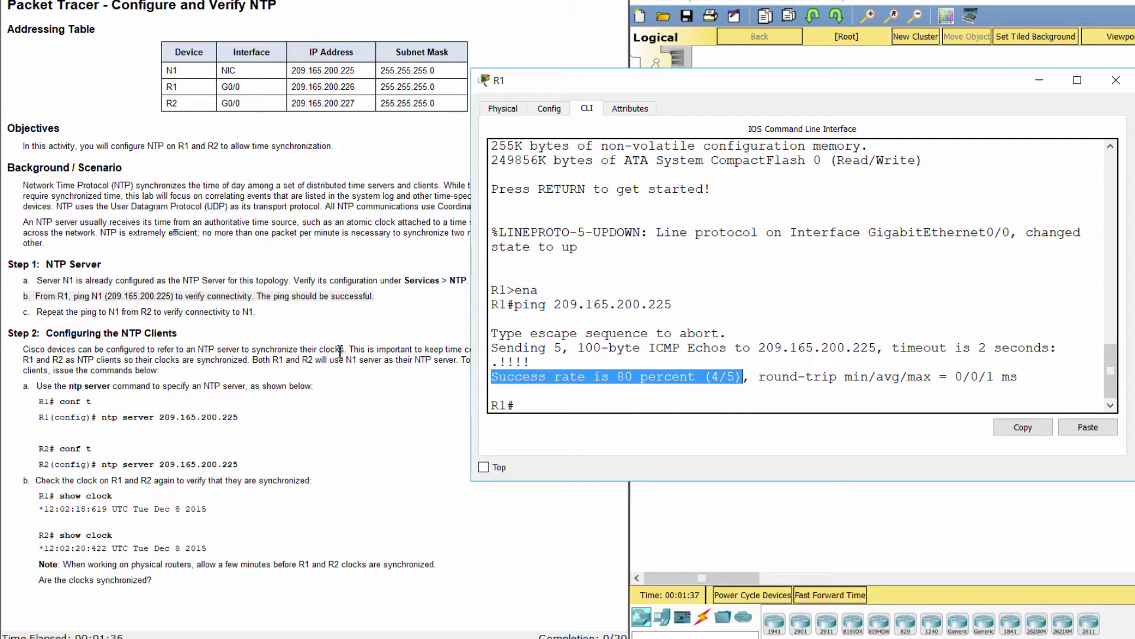
pyautogui.moveTo(27, 313); pyautogui.dragTo(302, 325)
# - Close R1 and open R2's CLI in privileged mode with enable
pyautogui.click(1040, 80)
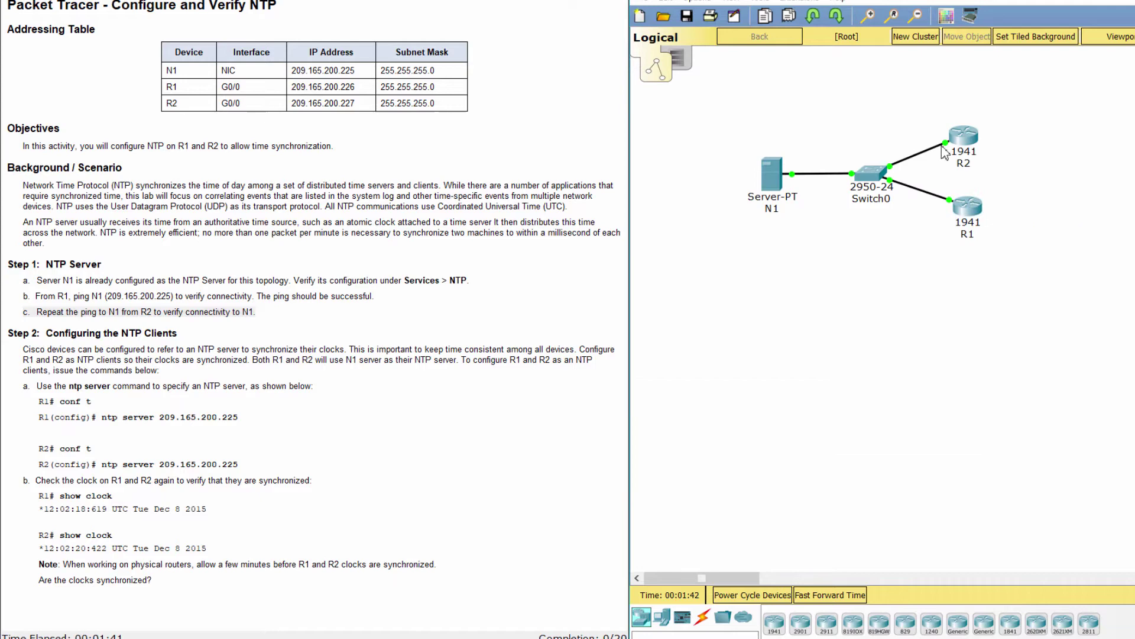
pyautogui.click(964, 137)
pyautogui.moveTo(822, 201); pyautogui.dragTo(1117, 195)
pyautogui.click(567, 166)
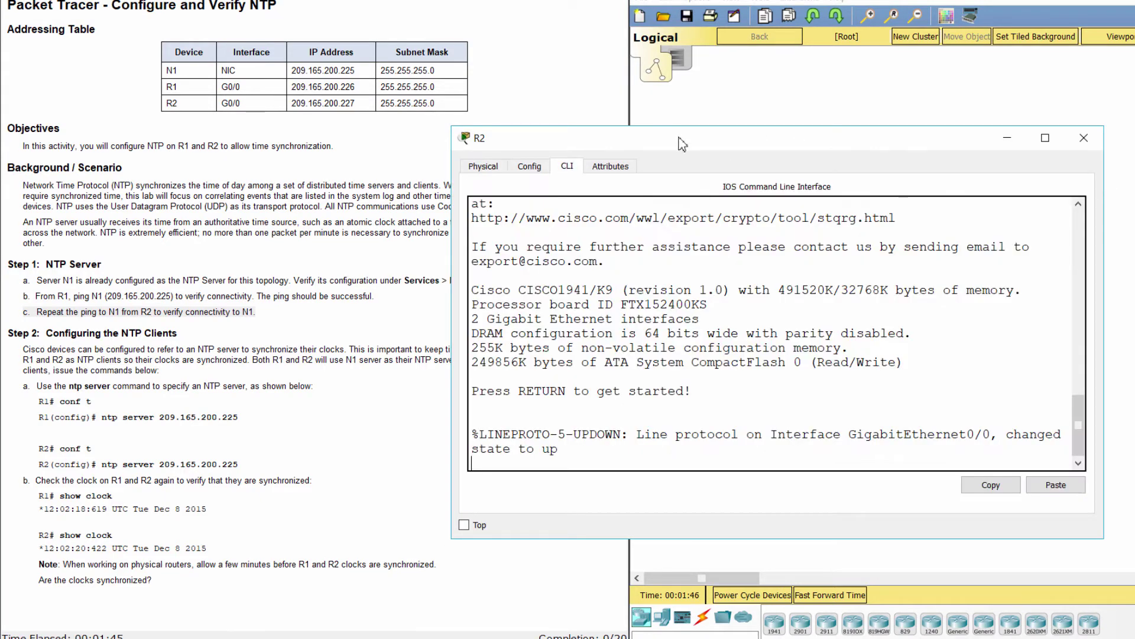
pyautogui.moveTo(681, 139); pyautogui.dragTo(692, 59)
pyautogui.press('Return')
pyautogui.write('ena')
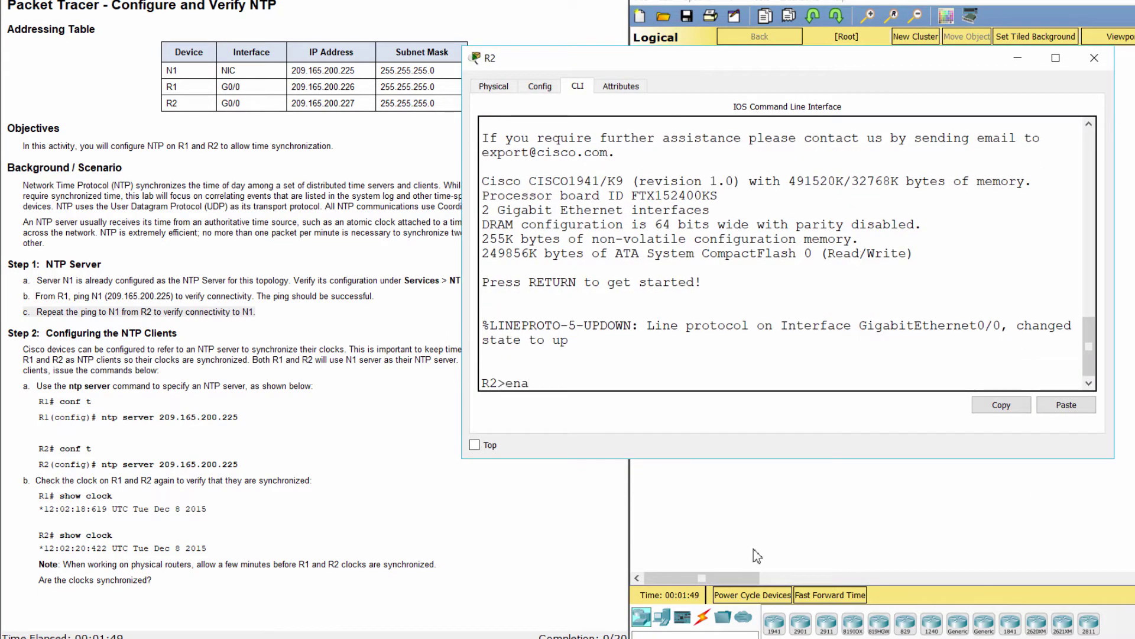
pyautogui.press('Return')
# - Ping 209.165.200.225 from R2 and confirm the 80 percent (4/5) success rate
pyautogui.write('ping')
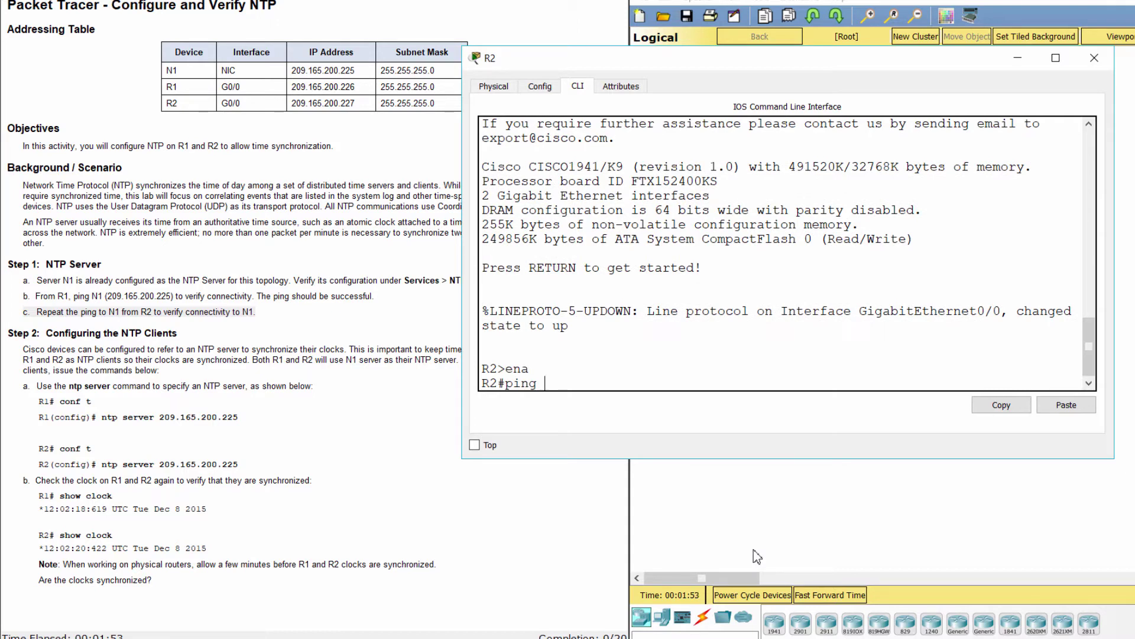
pyautogui.write(' 209.165.200.225')
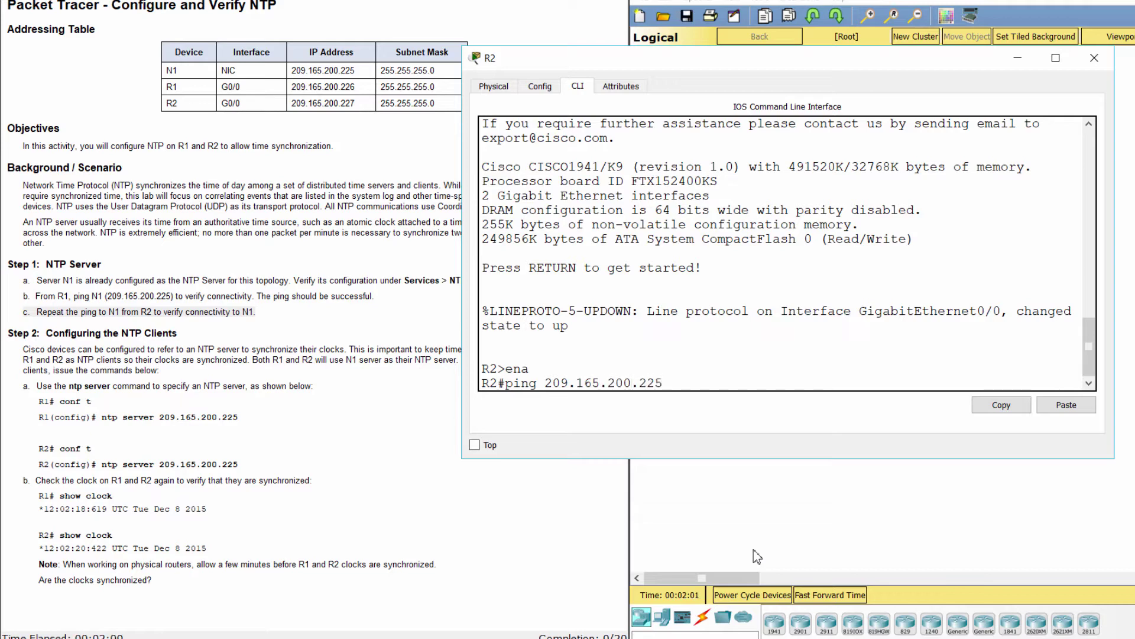
pyautogui.press('Return')
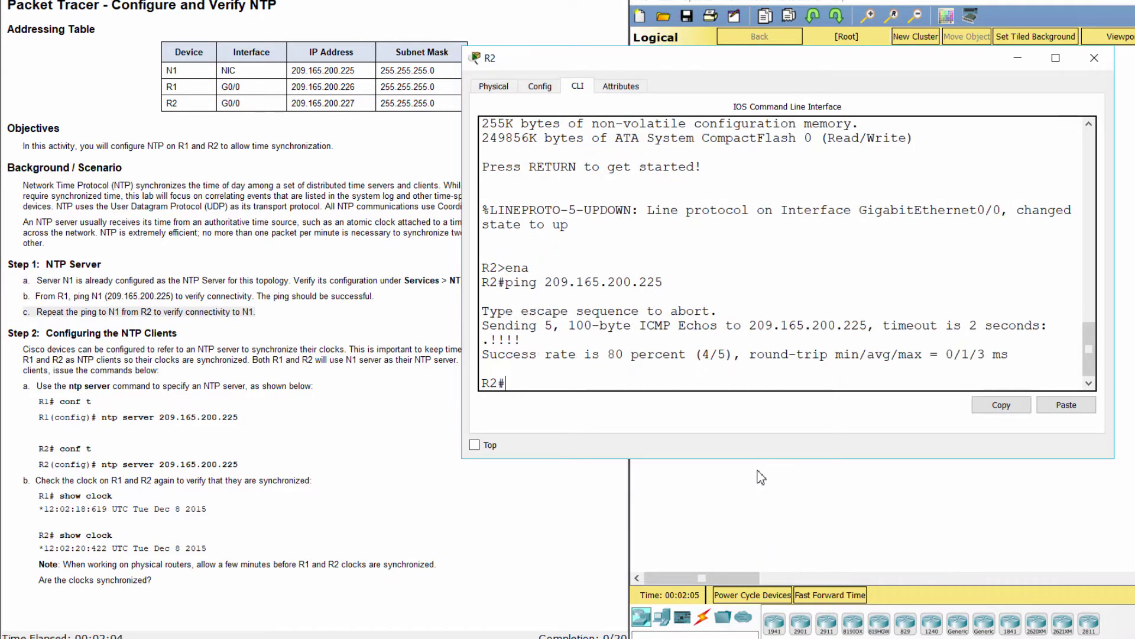
pyautogui.moveTo(485, 354); pyautogui.dragTo(732, 355)
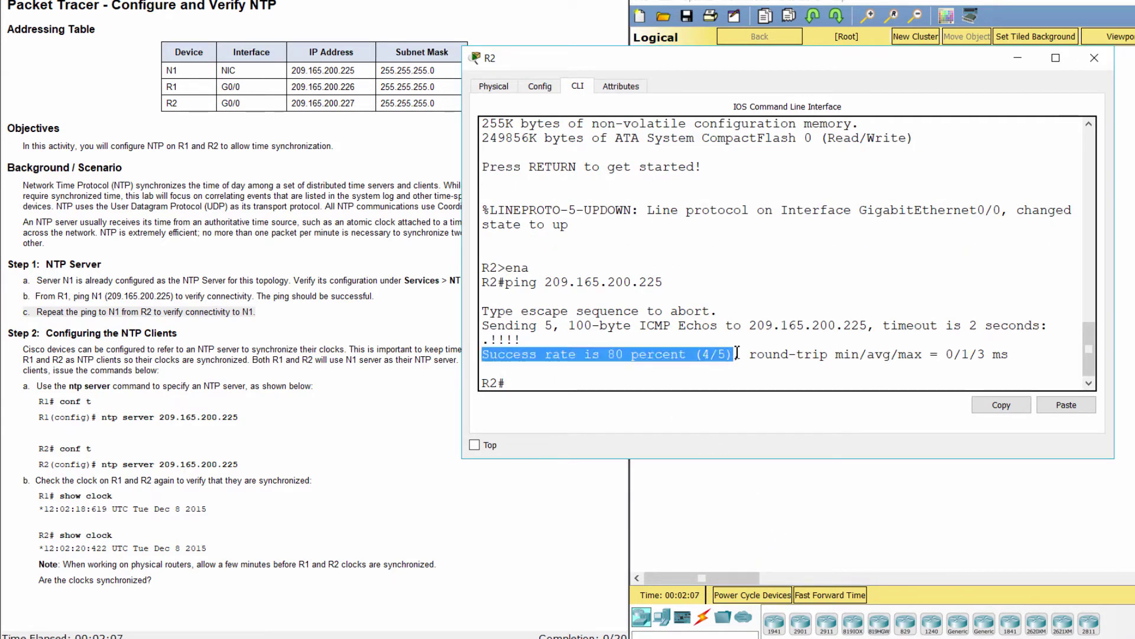
pyautogui.click(296, 329)
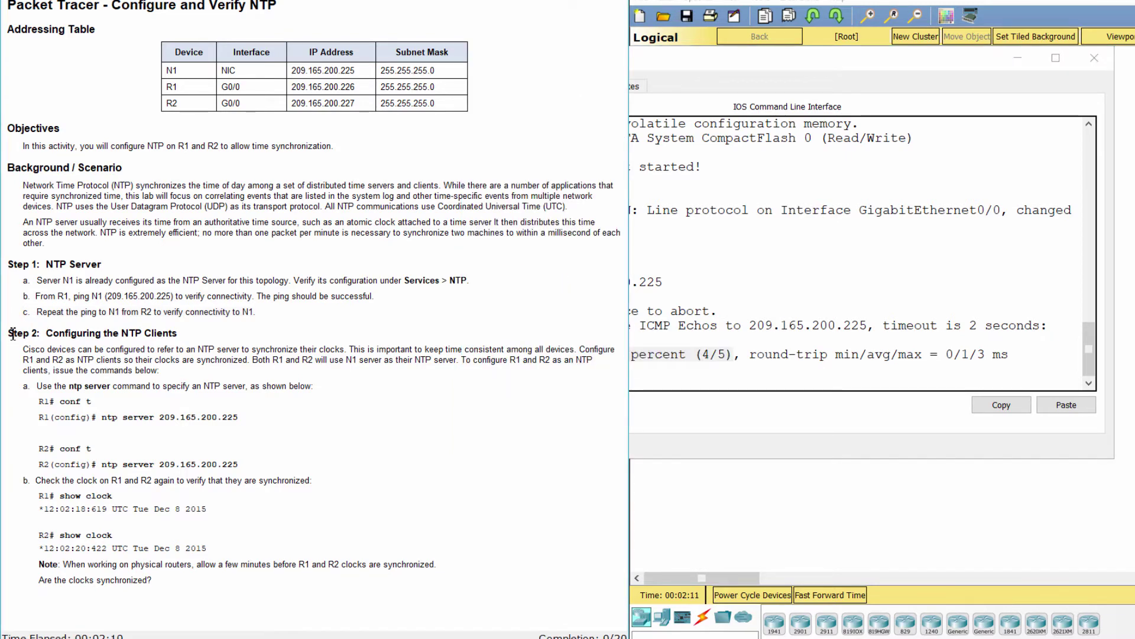
# - Read the Step 2 instructions about the ntp server command
pyautogui.moveTo(9, 333); pyautogui.dragTo(185, 334)
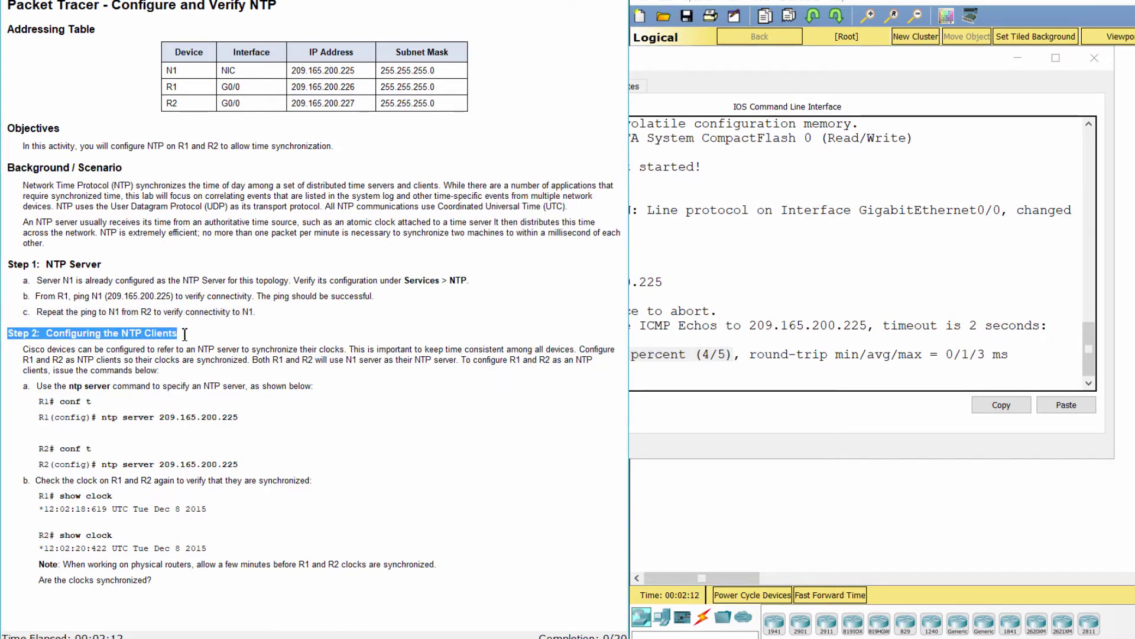
pyautogui.click(285, 339)
pyautogui.moveTo(25, 387); pyautogui.dragTo(336, 379)
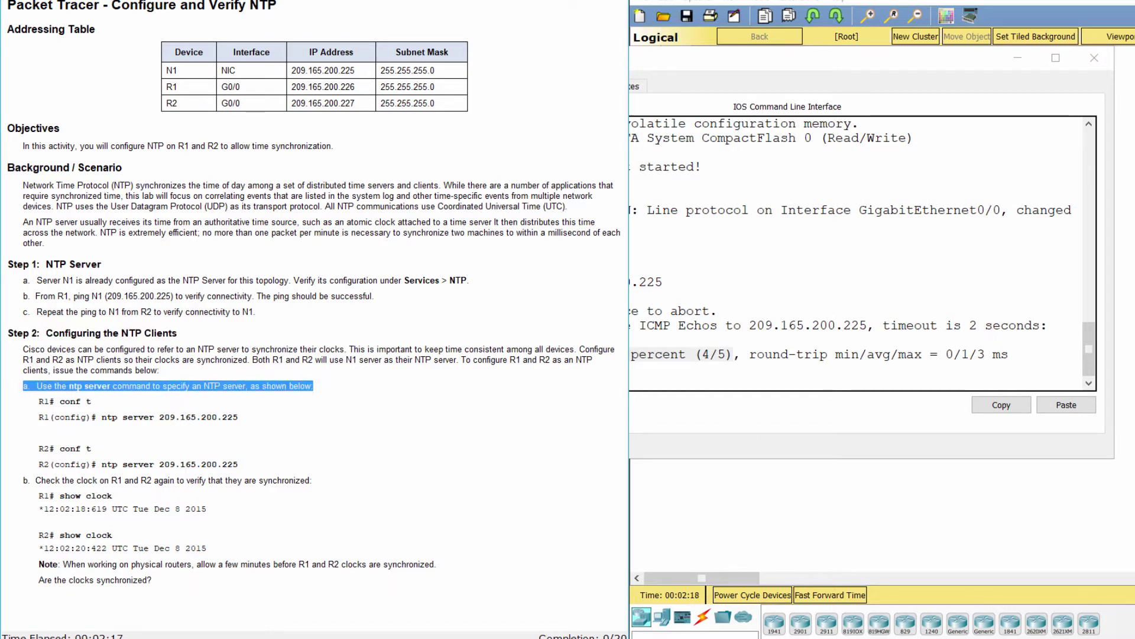
# - On R1, enter global configuration mode with conf t and type ntp server 209.165.200.225
pyautogui.click(1027, 58)
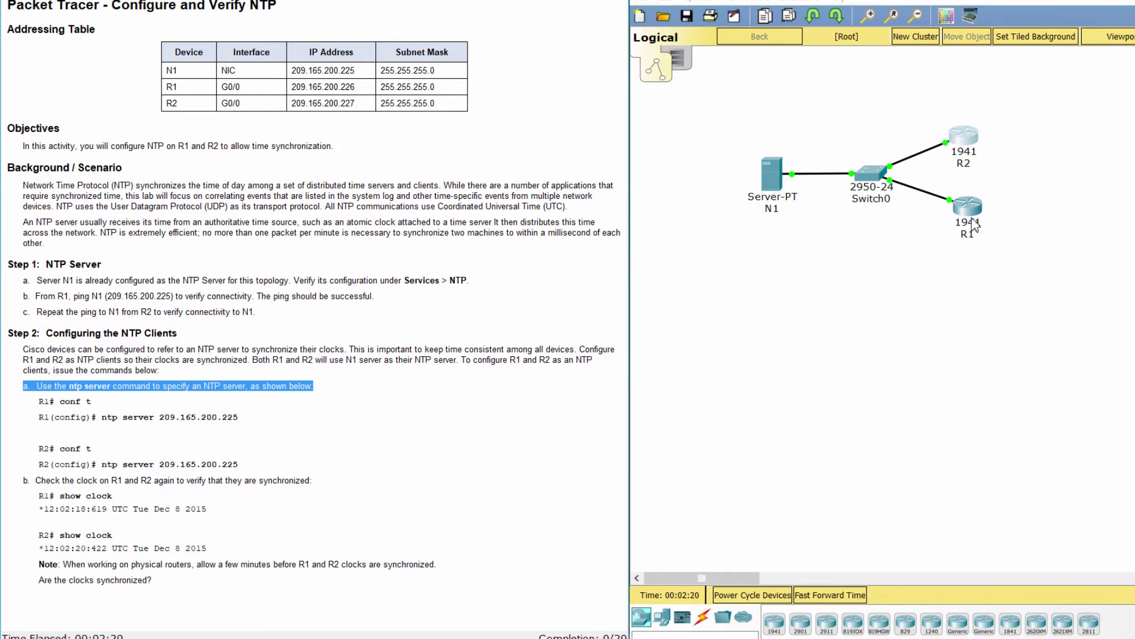
pyautogui.click(1039, 149)
pyautogui.click(594, 402)
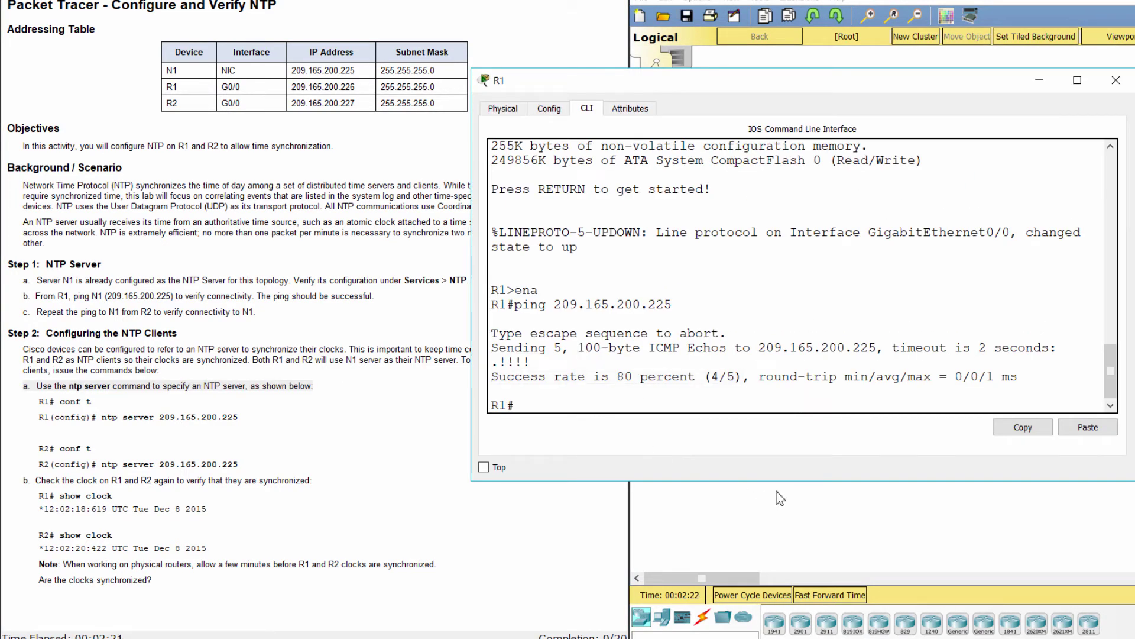
pyautogui.write('conf t')
pyautogui.press('Return')
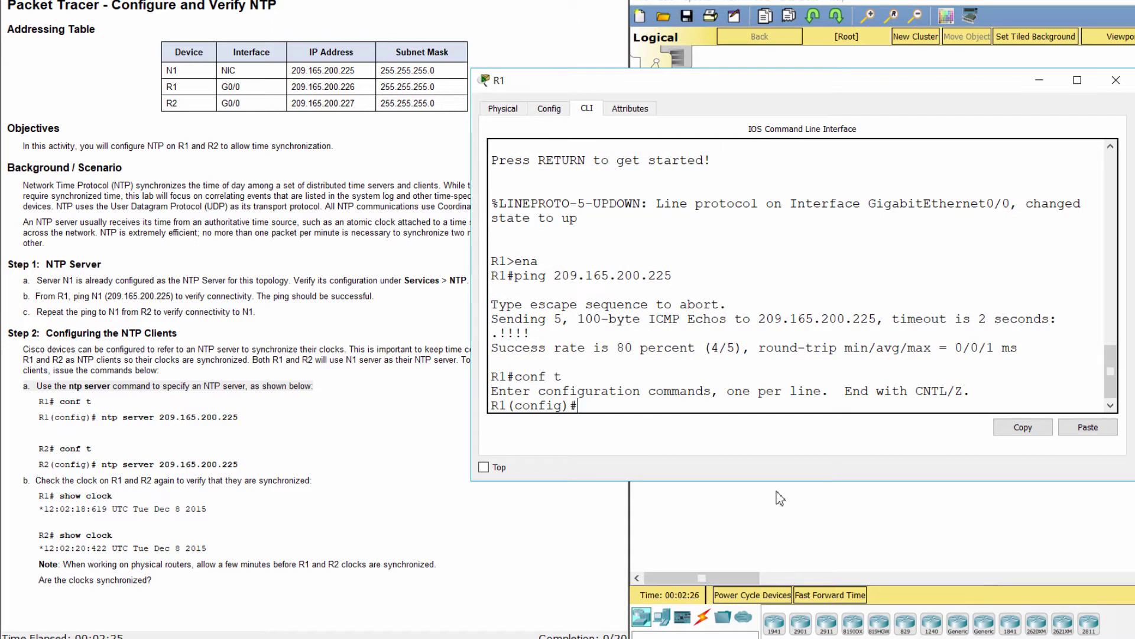
pyautogui.write('ntp server 209.165')
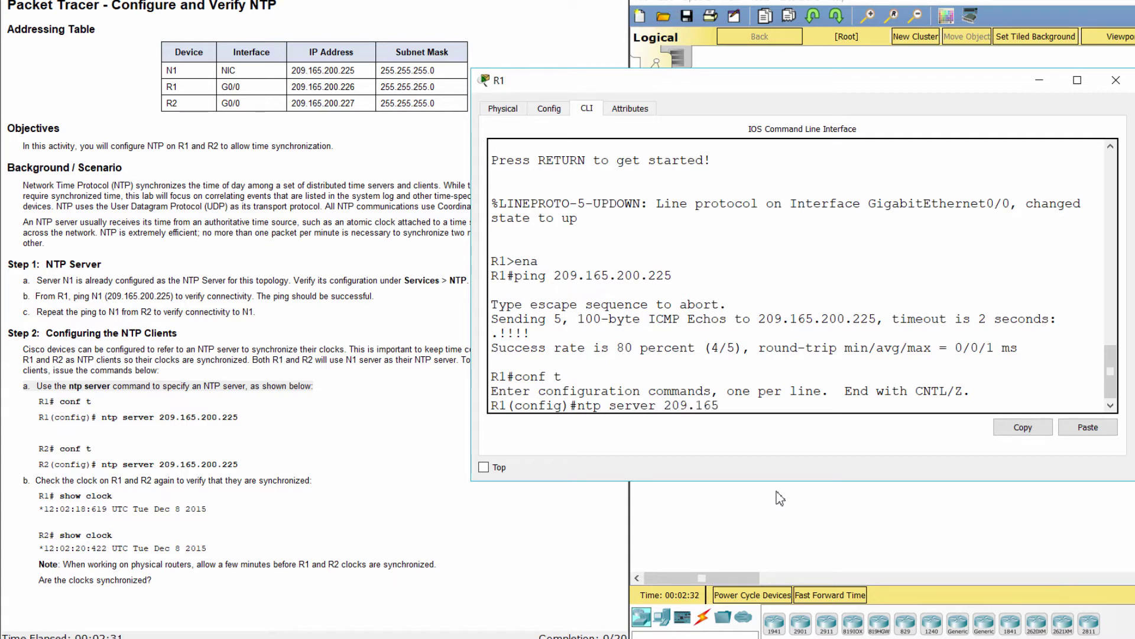
pyautogui.write('.200.225')
# - Apply ntp server 209.165.200.225 on R1, then on R2 in global configuration mode
pyautogui.press('Return')
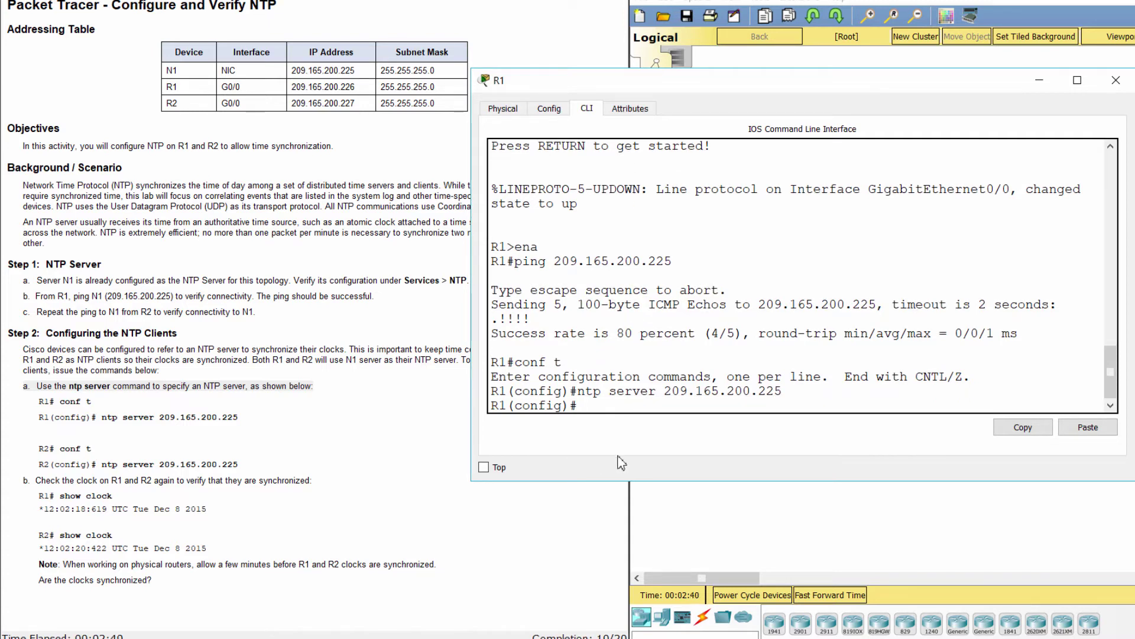
pyautogui.click(1039, 79)
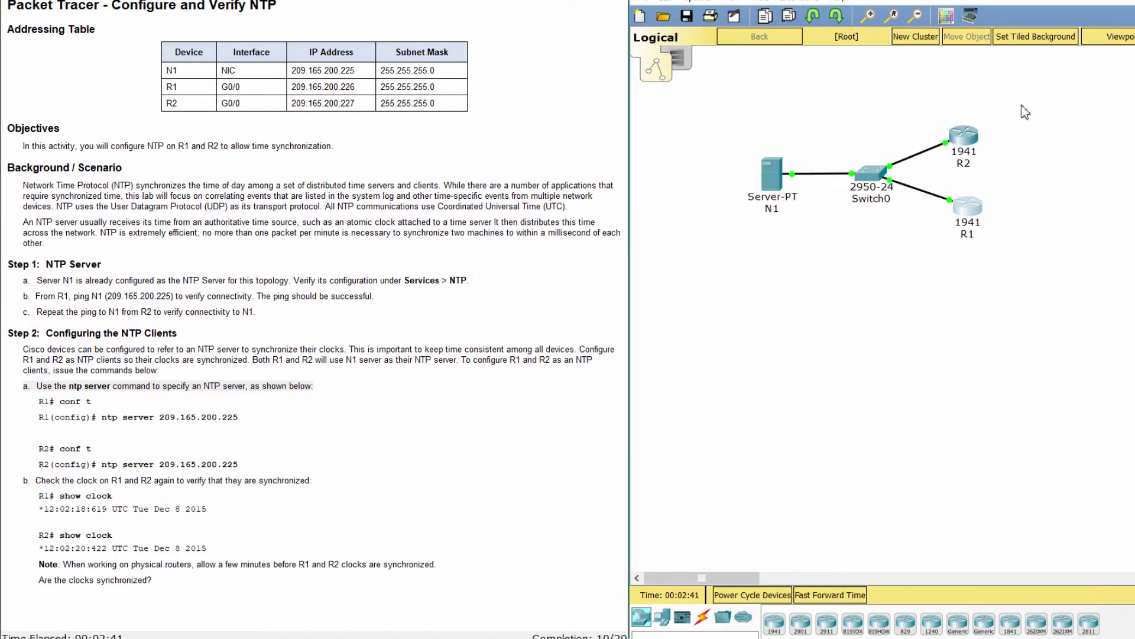
pyautogui.click(963, 137)
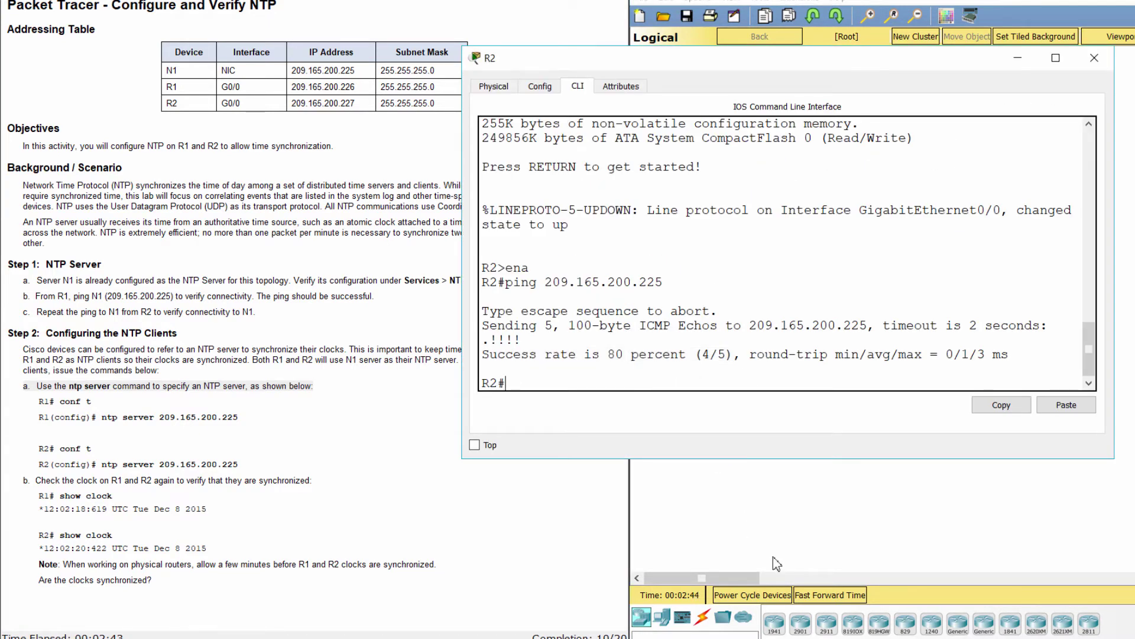
pyautogui.write('conf t')
pyautogui.press('Return')
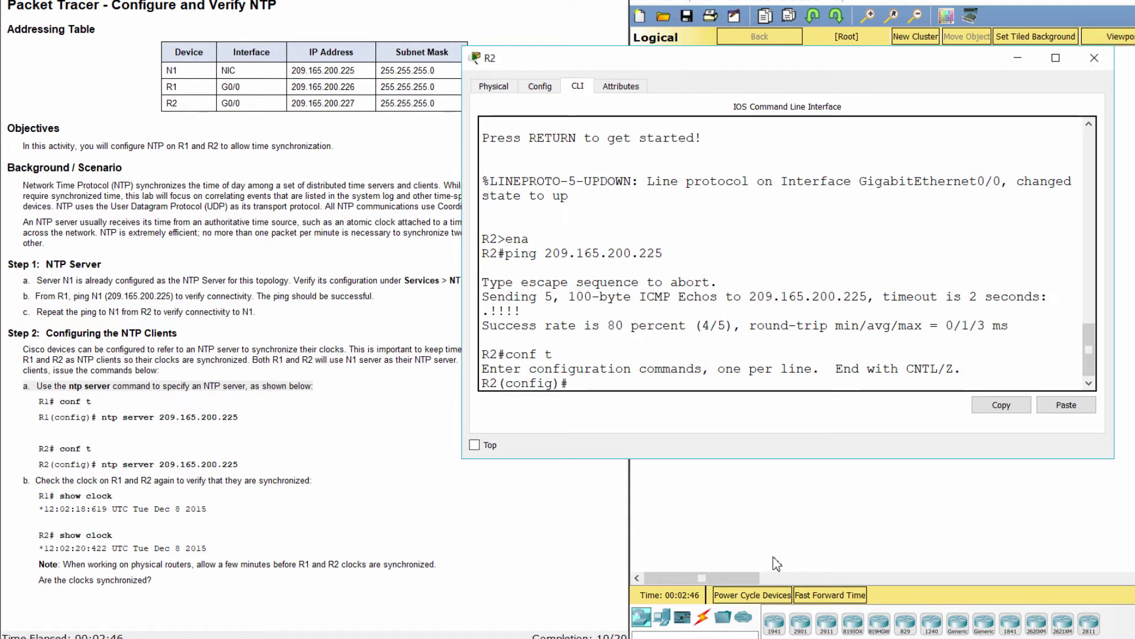
pyautogui.write('ntp server 209.165')
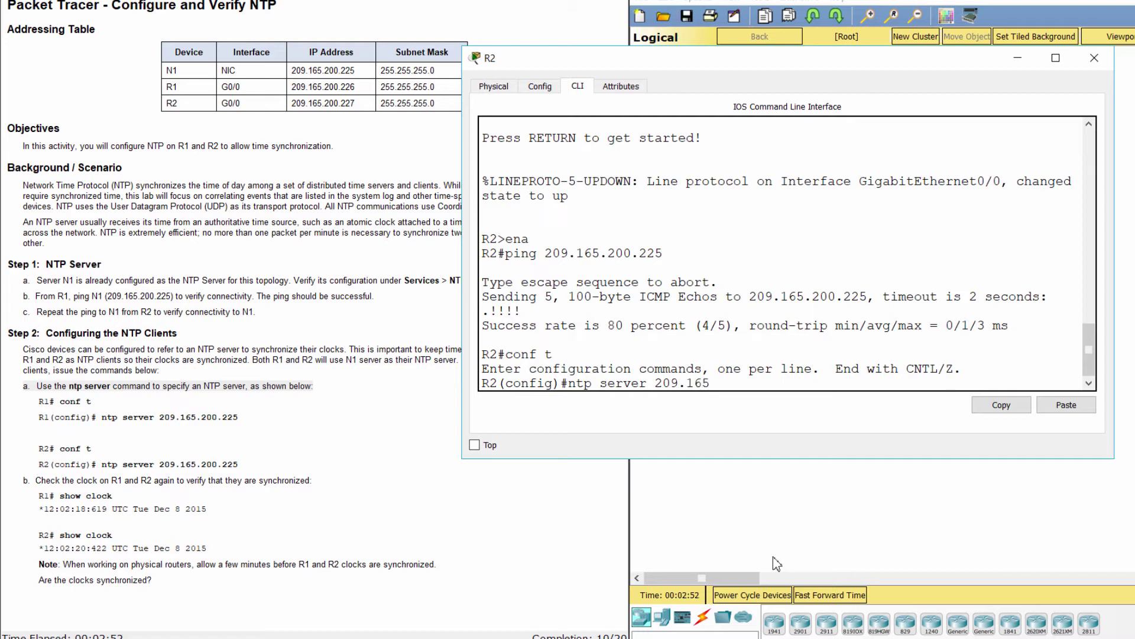
pyautogui.write('.200.225')
pyautogui.press('Return')
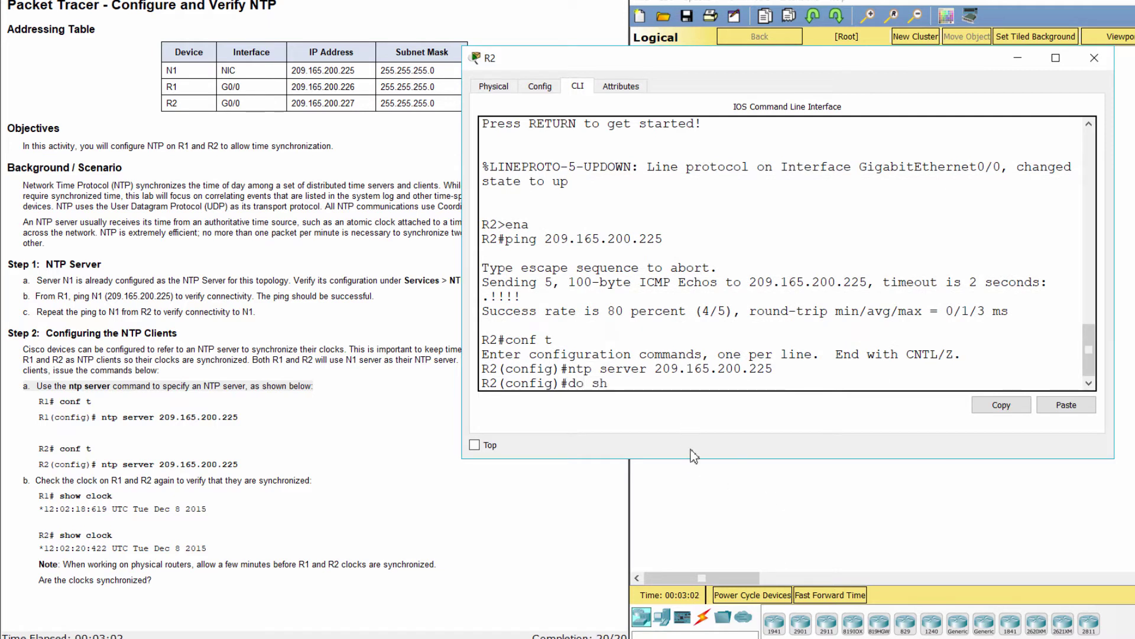
# - Show R2's running configuration and confirm the 'ntp server 209.165.200.225 key 0' line
pyautogui.press('Return')
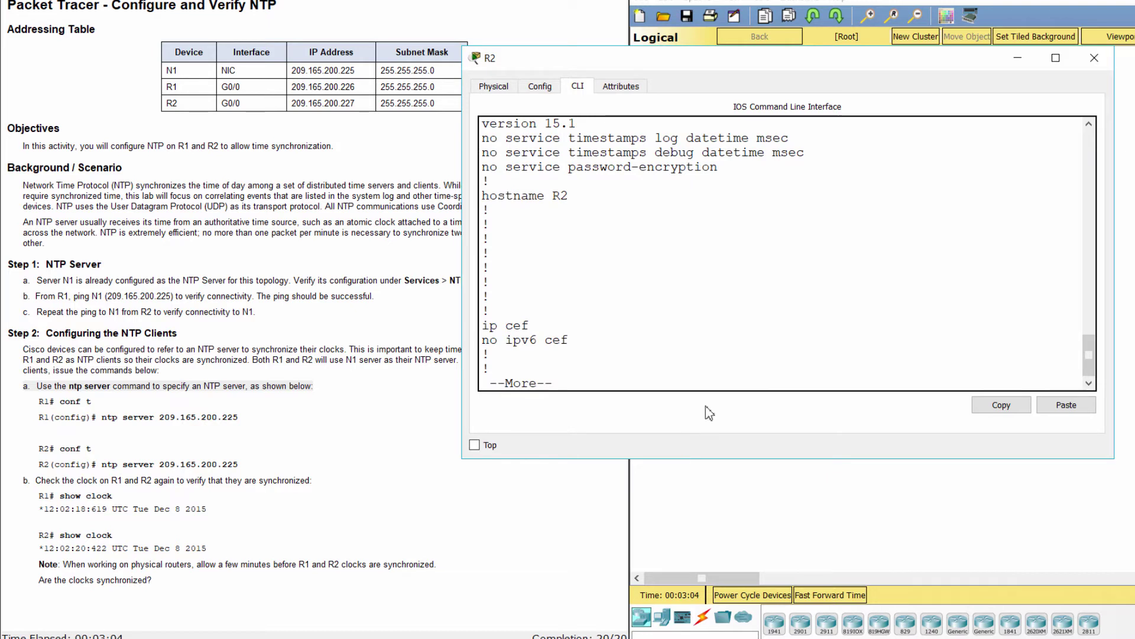
pyautogui.press('space')
pyautogui.press('space')
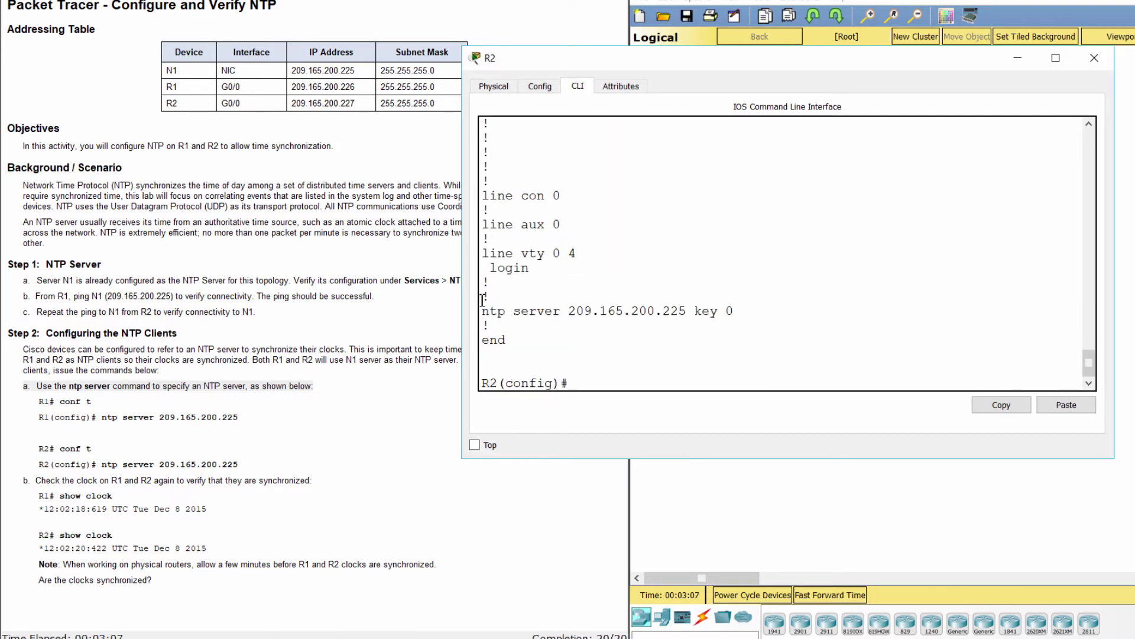
pyautogui.moveTo(485, 312); pyautogui.dragTo(746, 312)
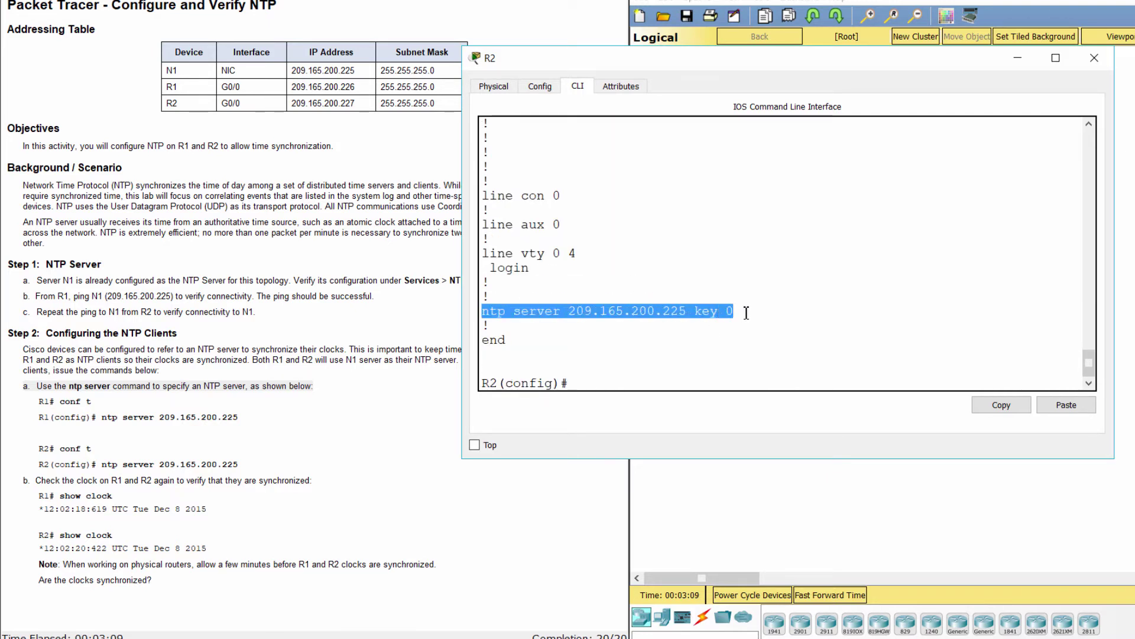
# - Run do show run on R1 and confirm it lists 'ntp server 209.165.200.225 key 0'
pyautogui.click(1018, 58)
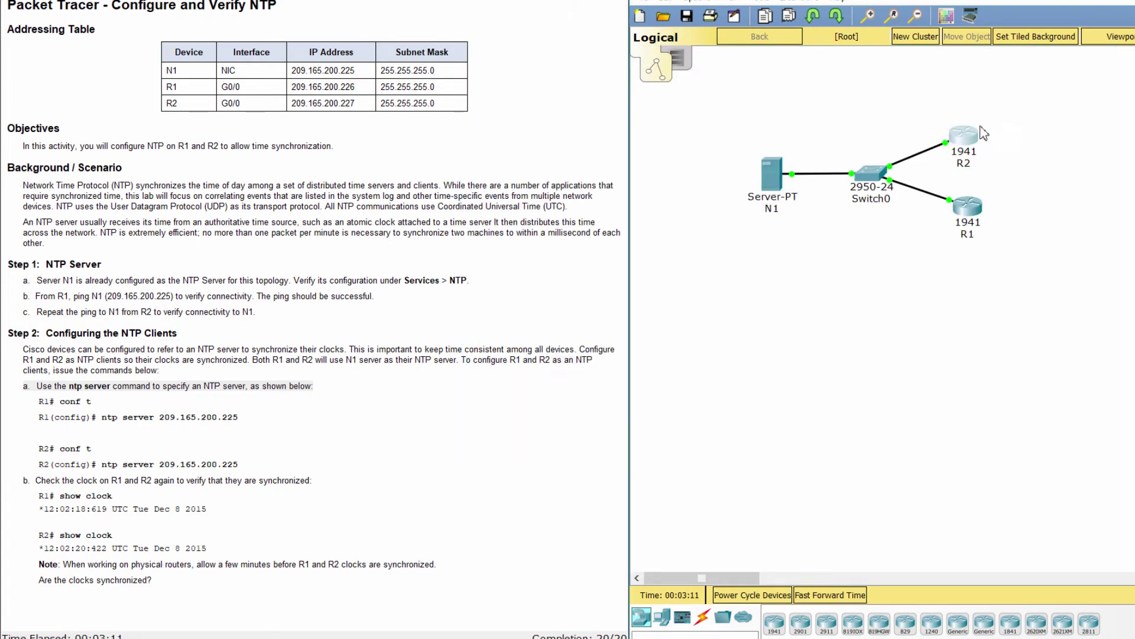
pyautogui.click(968, 207)
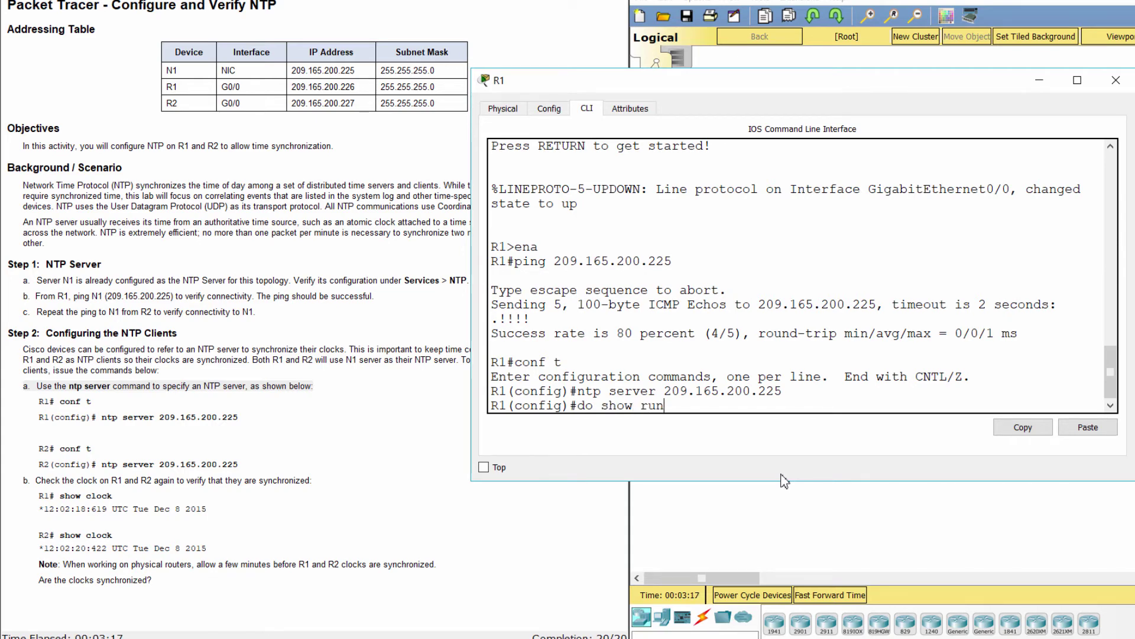
pyautogui.write('do show run')
pyautogui.press('Return')
pyautogui.press('space')
pyautogui.press('space')
pyautogui.press('space')
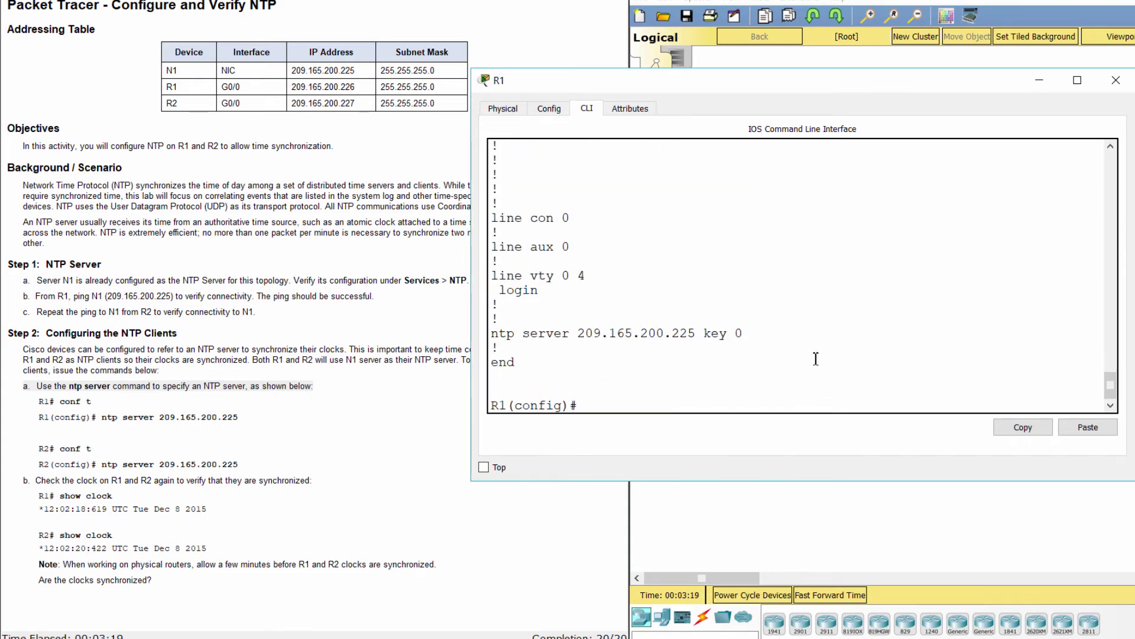
pyautogui.moveTo(495, 335); pyautogui.dragTo(606, 319)
pyautogui.moveTo(743, 321); pyautogui.dragTo(754, 335)
pyautogui.click(783, 375)
pyautogui.click(362, 476)
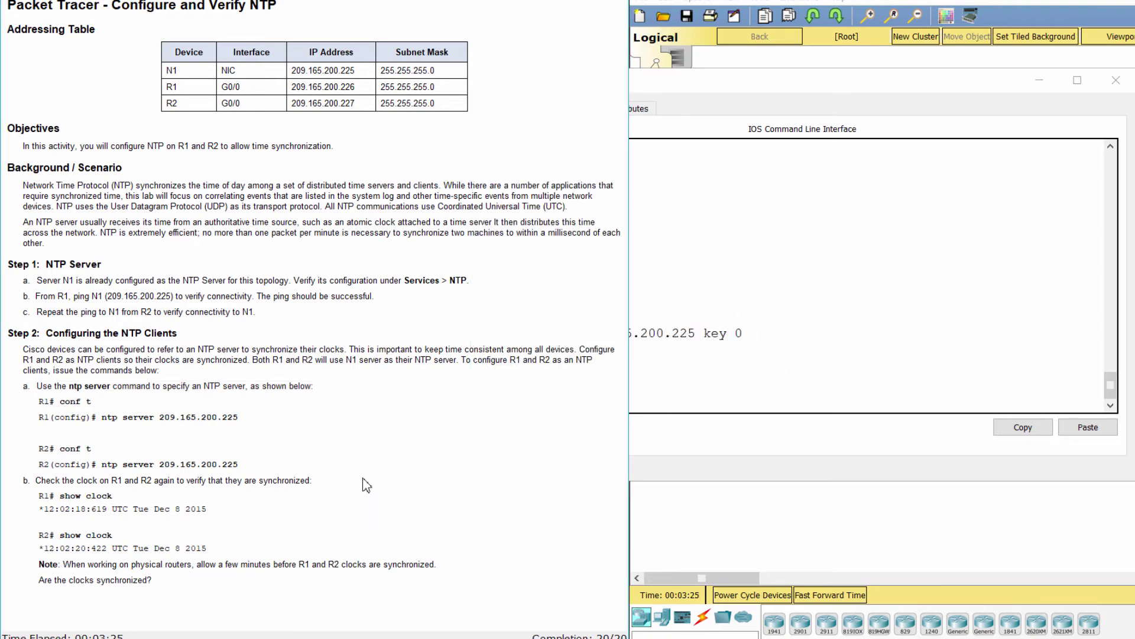
# - Close R1's window and fast-forward the simulation time three times, to about 00:05:03
pyautogui.moveTo(23, 484); pyautogui.dragTo(322, 487)
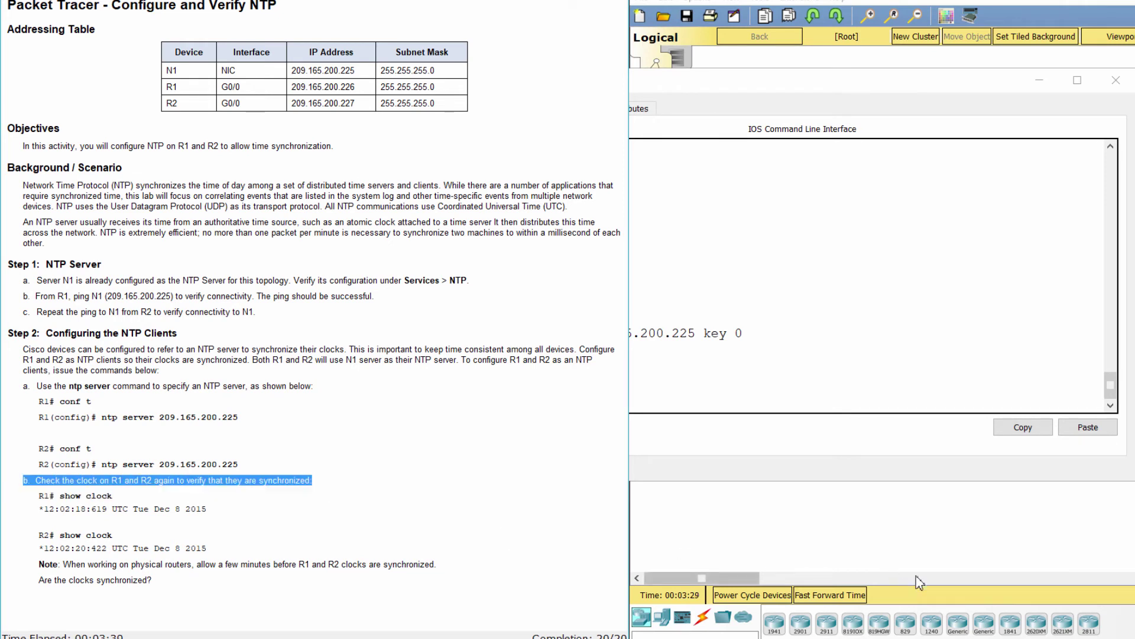
pyautogui.click(868, 534)
pyautogui.click(833, 598)
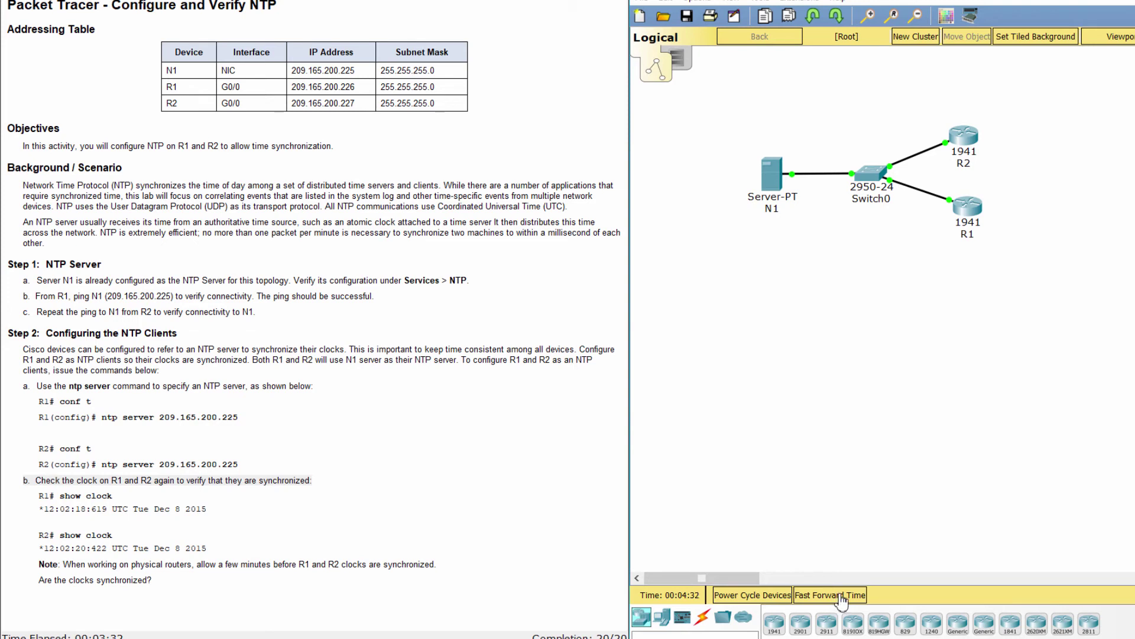
pyautogui.click(838, 598)
pyautogui.click(840, 598)
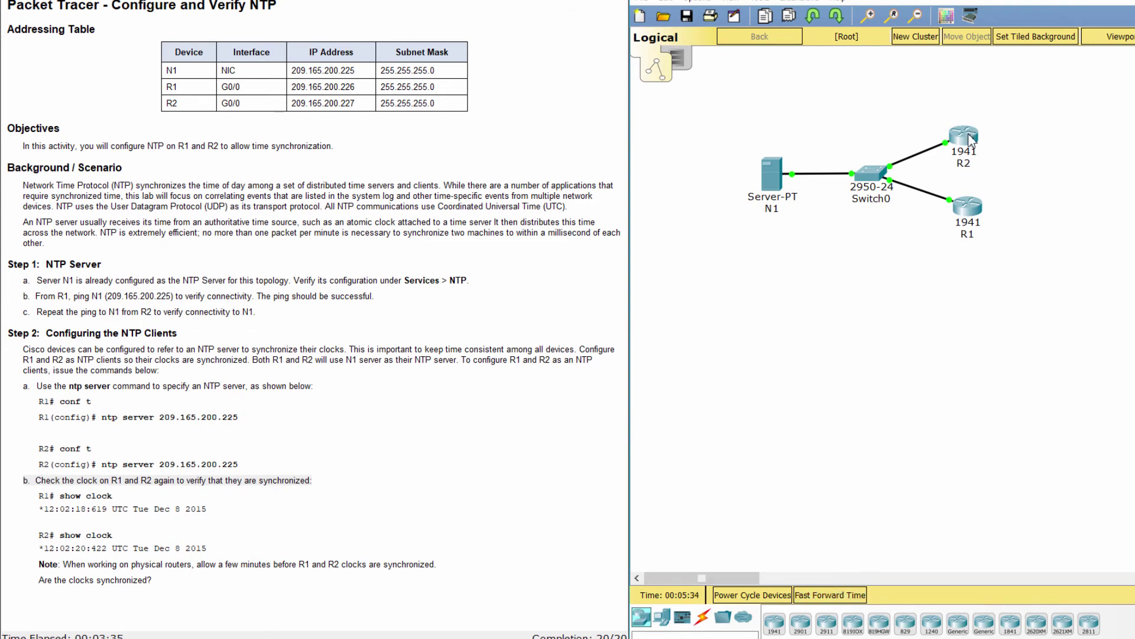
# - Exit configuration mode on R2 and show its clock: 15:22:21 UTC Thu Jan 25 2018
pyautogui.click(966, 136)
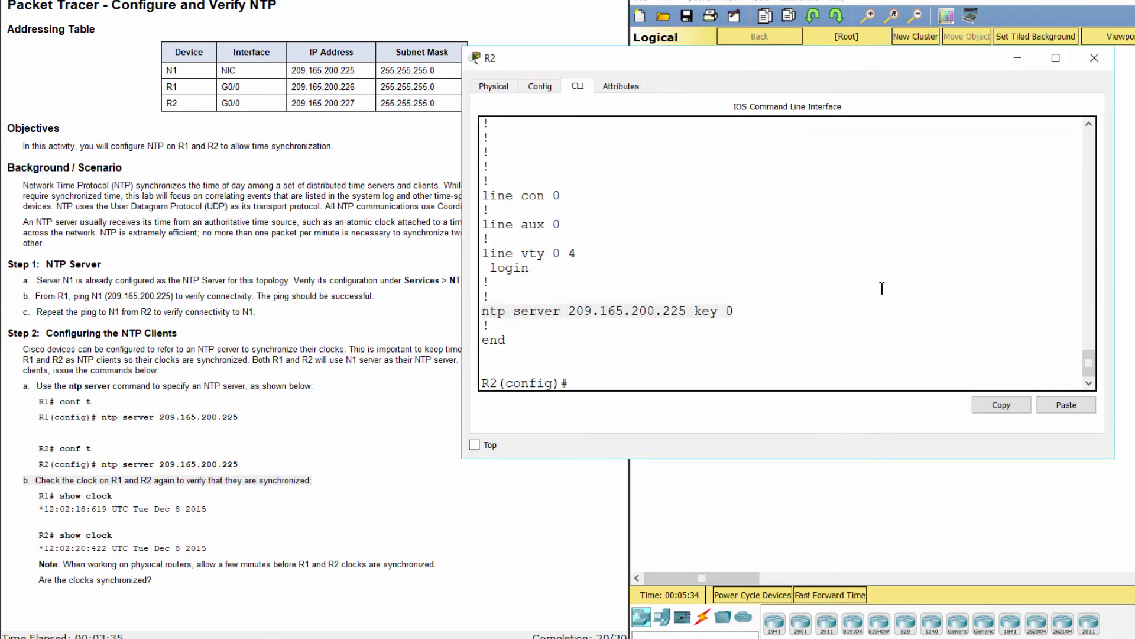
pyautogui.write('exit')
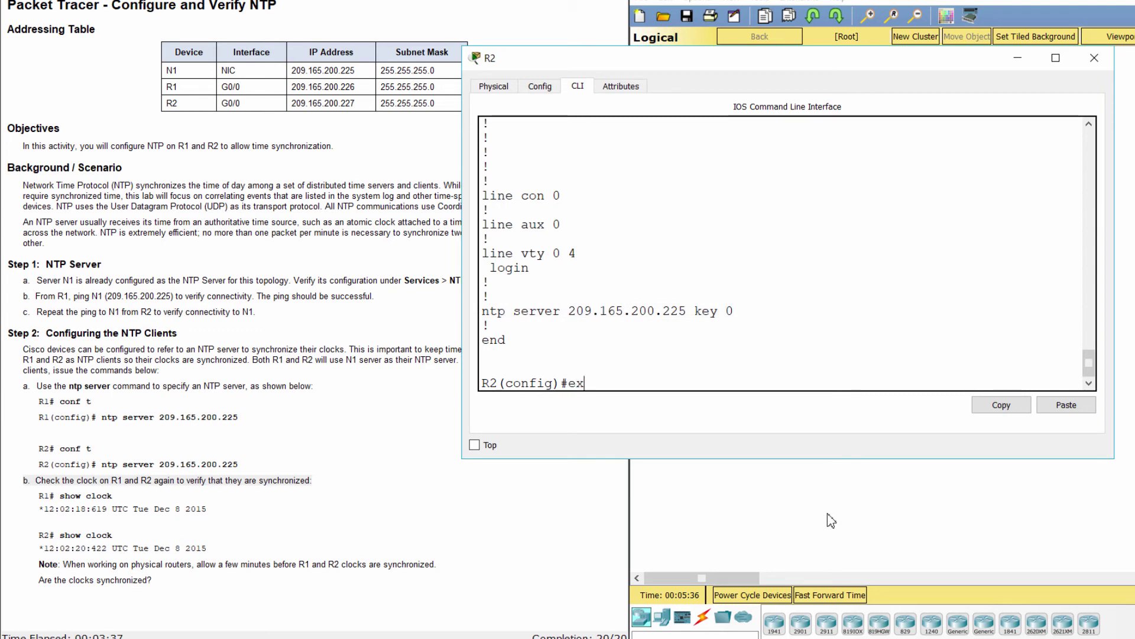
pyautogui.press('Return')
pyautogui.press('Return')
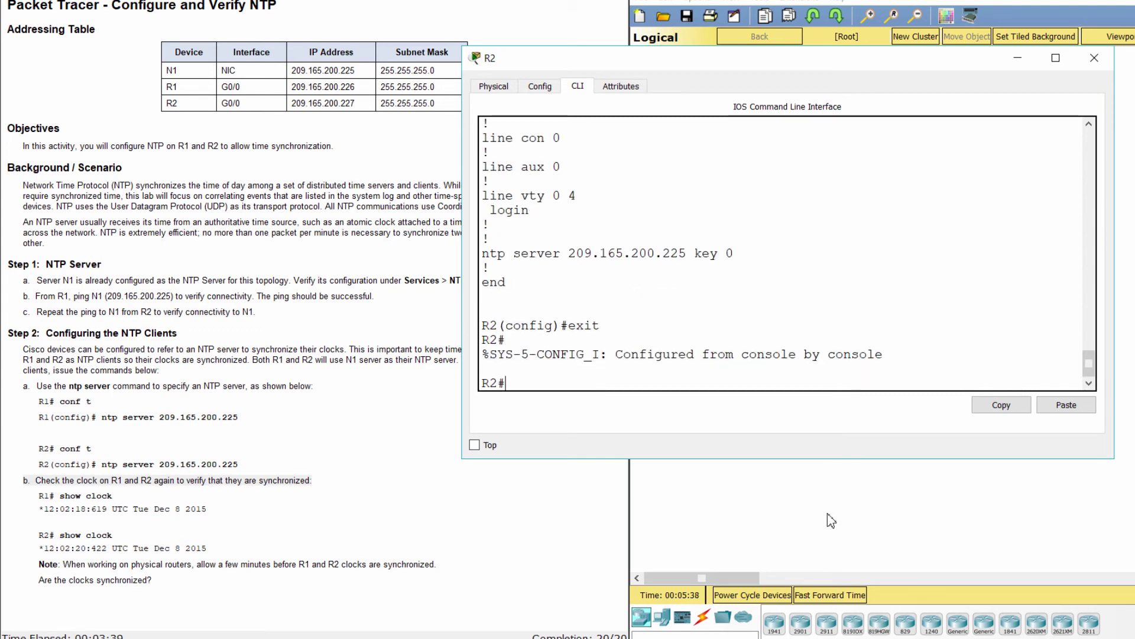
pyautogui.write('show cloc')
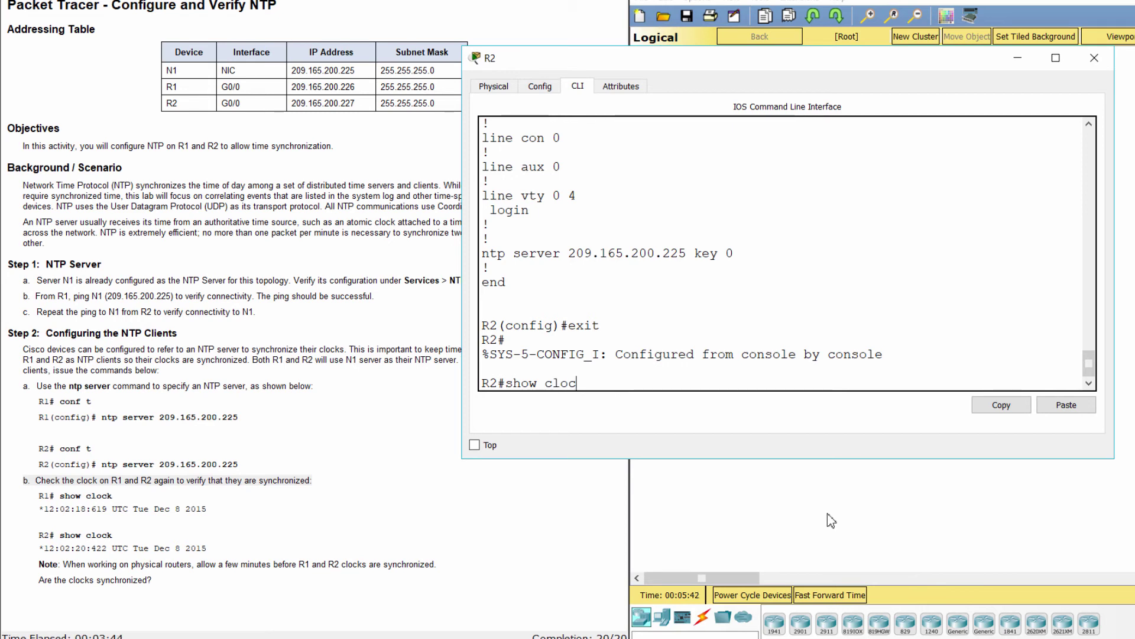
pyautogui.write('k')
pyautogui.press('Return')
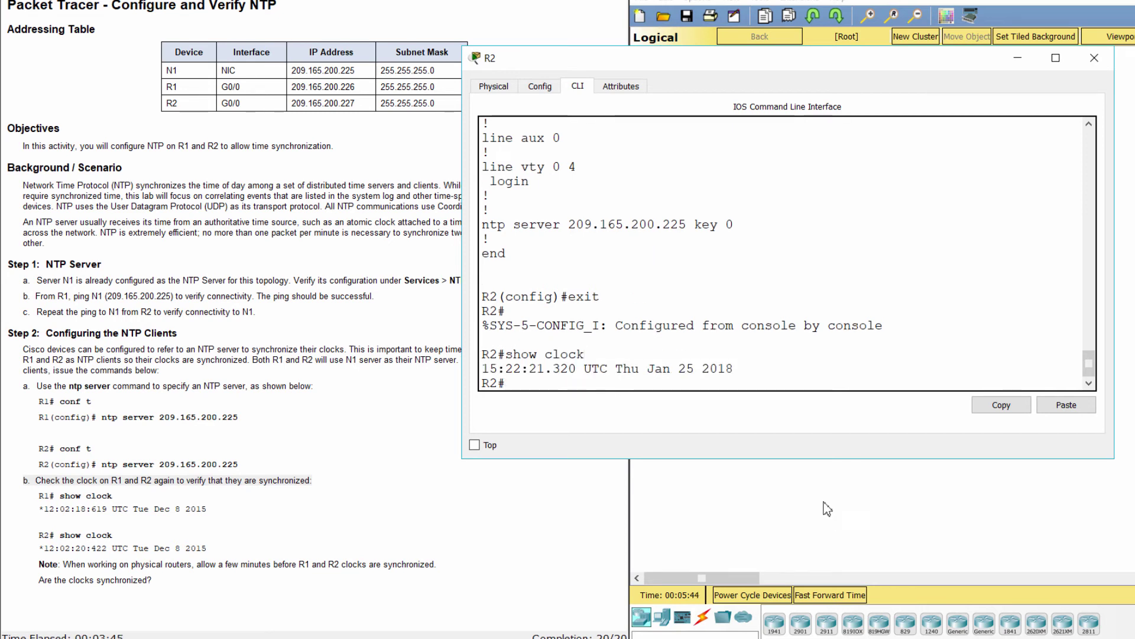
pyautogui.click(822, 470)
pyautogui.click(972, 211)
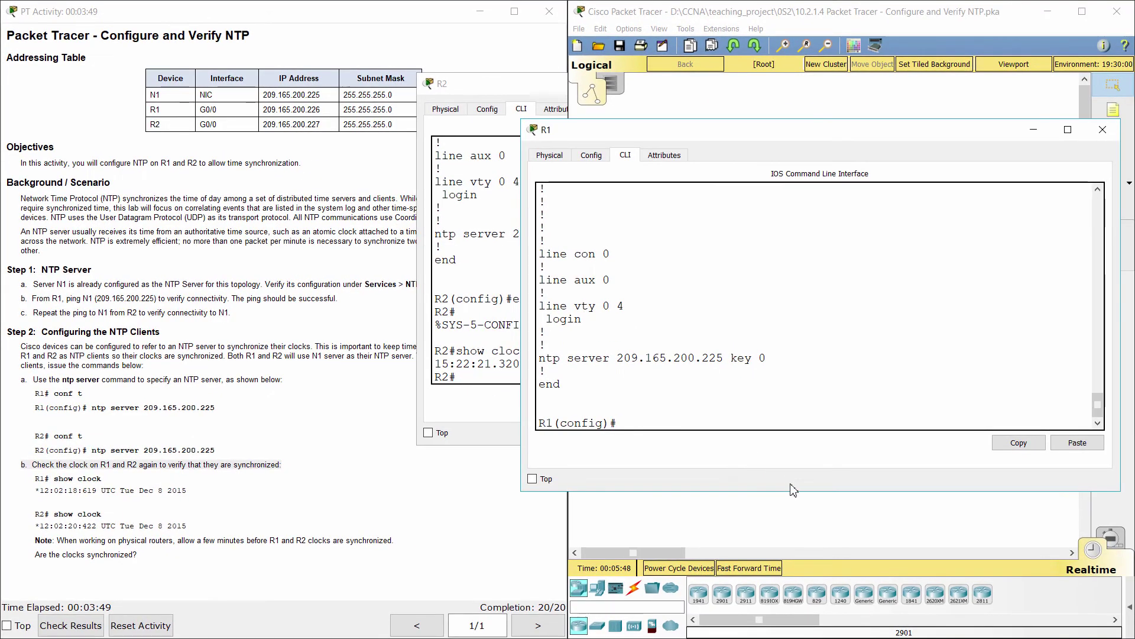
# - Exit configuration mode on R1 and show its clock: 15:22:33 UTC Thu Jan 25 2018
pyautogui.write('exit')
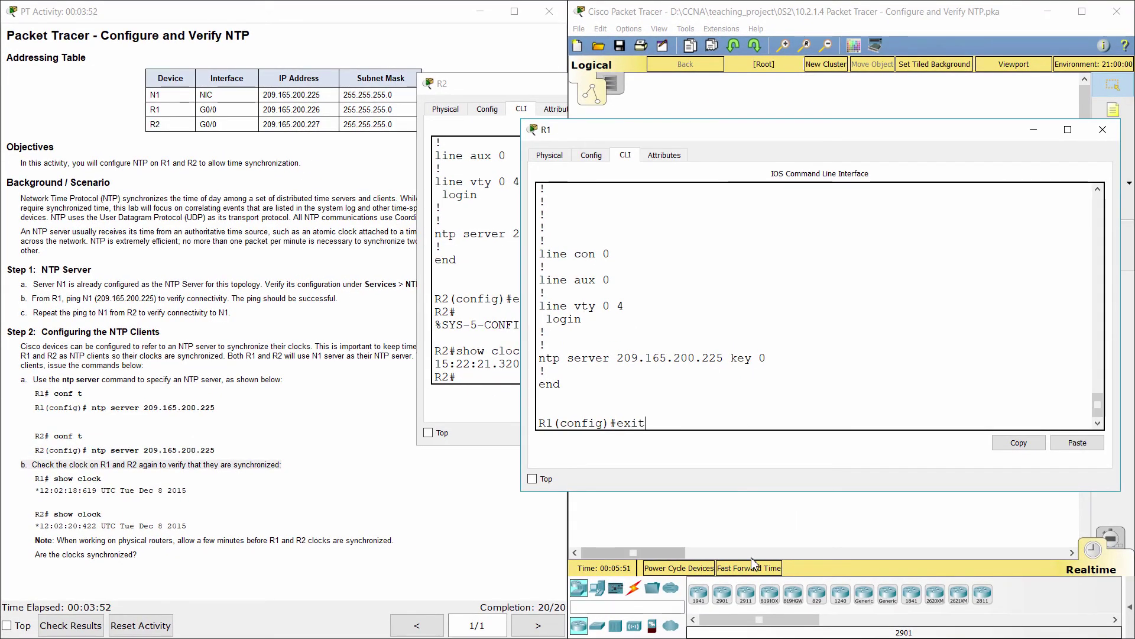
pyautogui.press('Return')
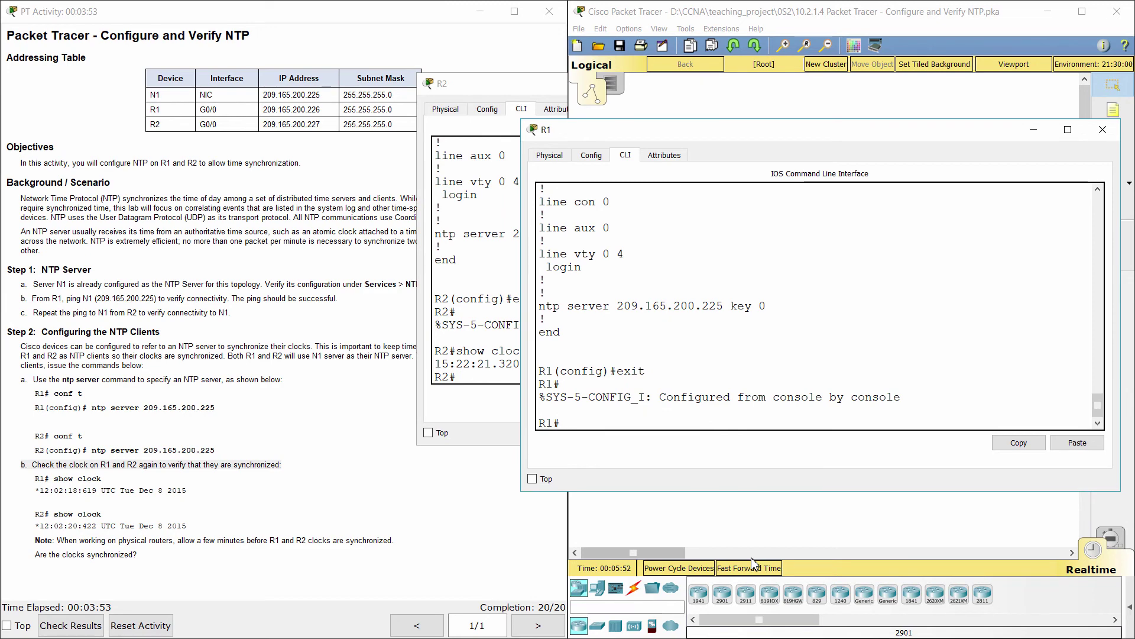
pyautogui.write('show clock')
pyautogui.press('Return')
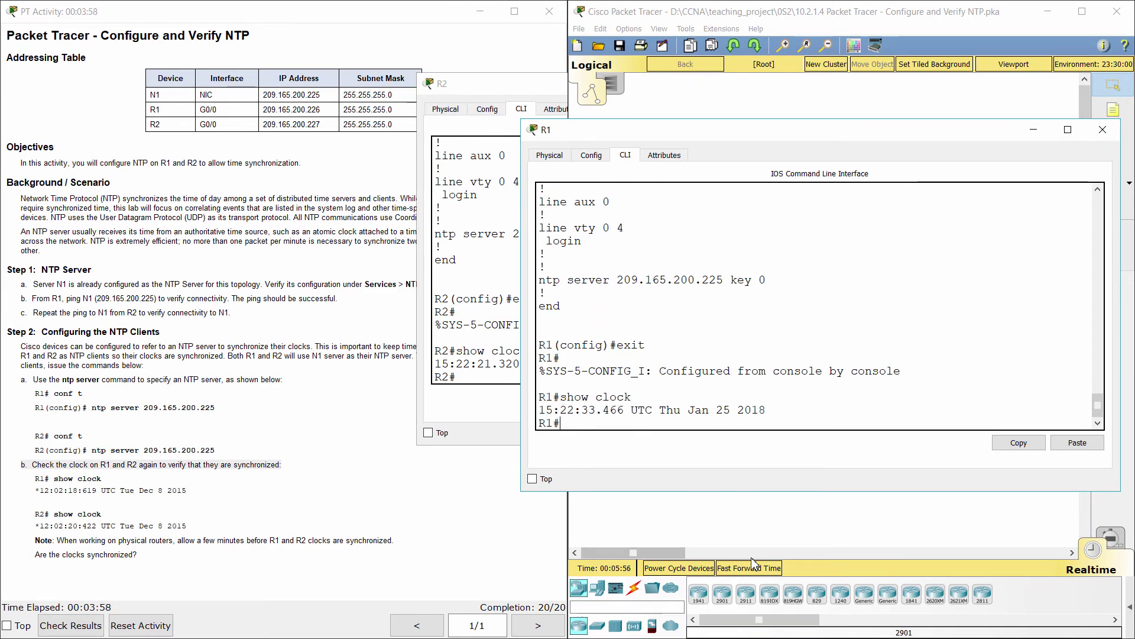
# - Arrange R1 and R2 consoles side by side and compare their clock lines
pyautogui.click(491, 414)
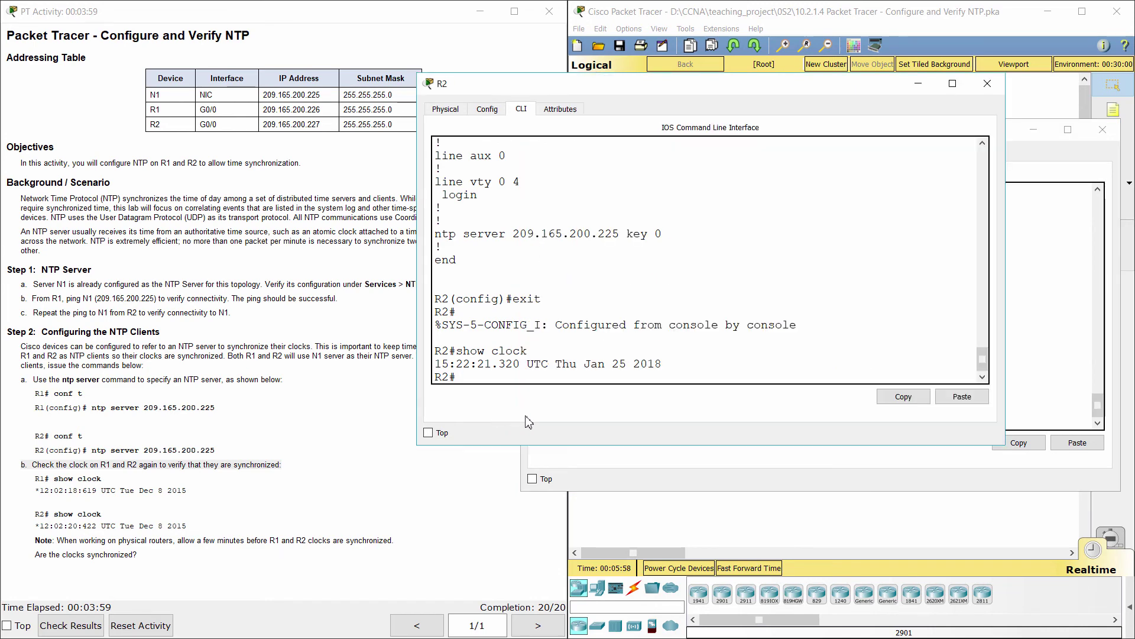
pyautogui.click(696, 477)
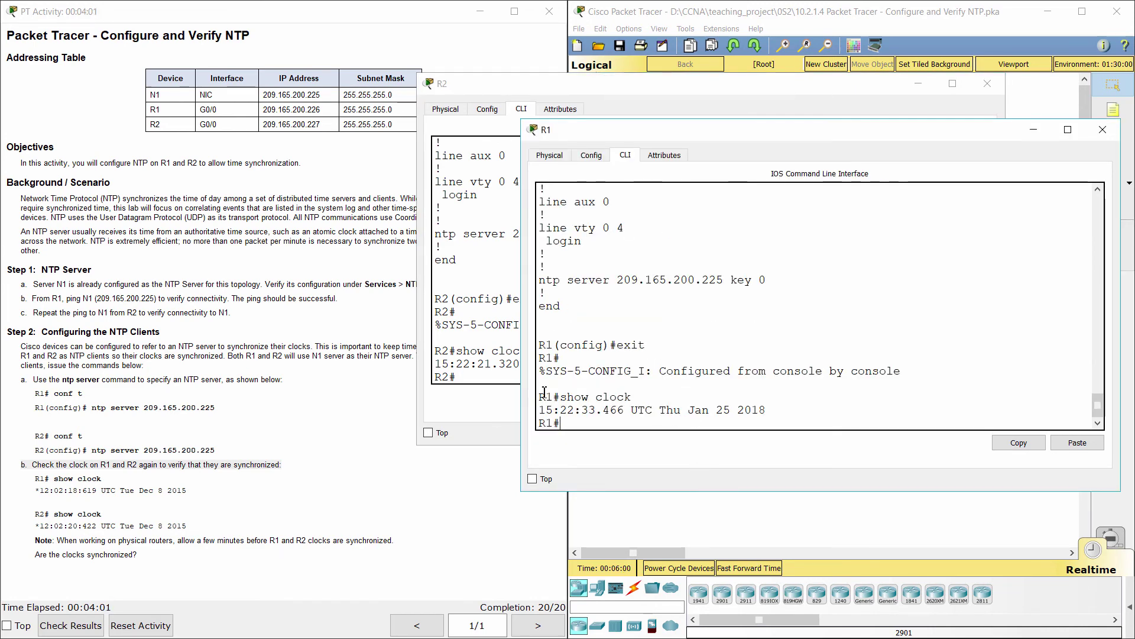
pyautogui.moveTo(583, 87); pyautogui.dragTo(246, 68)
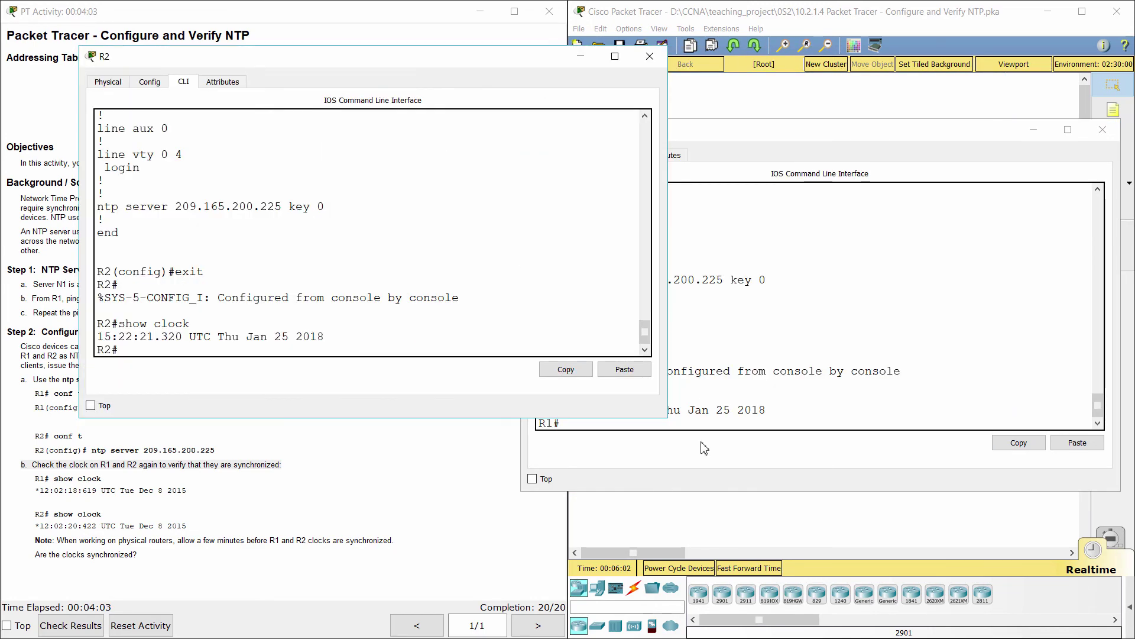
pyautogui.click(639, 461)
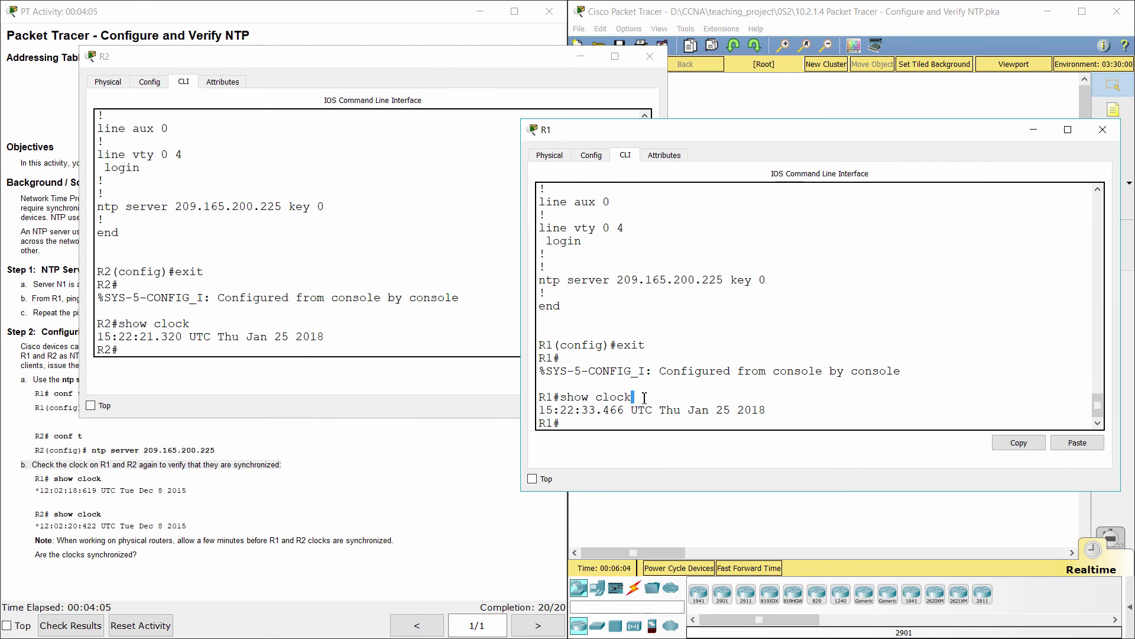
pyautogui.moveTo(541, 410); pyautogui.dragTo(766, 410)
pyautogui.moveTo(327, 336); pyautogui.dragTo(98, 337)
# - Check N1's NTP service is On at 3:22:56 PM, 25 January 2018, matching the routers
pyautogui.click(741, 21)
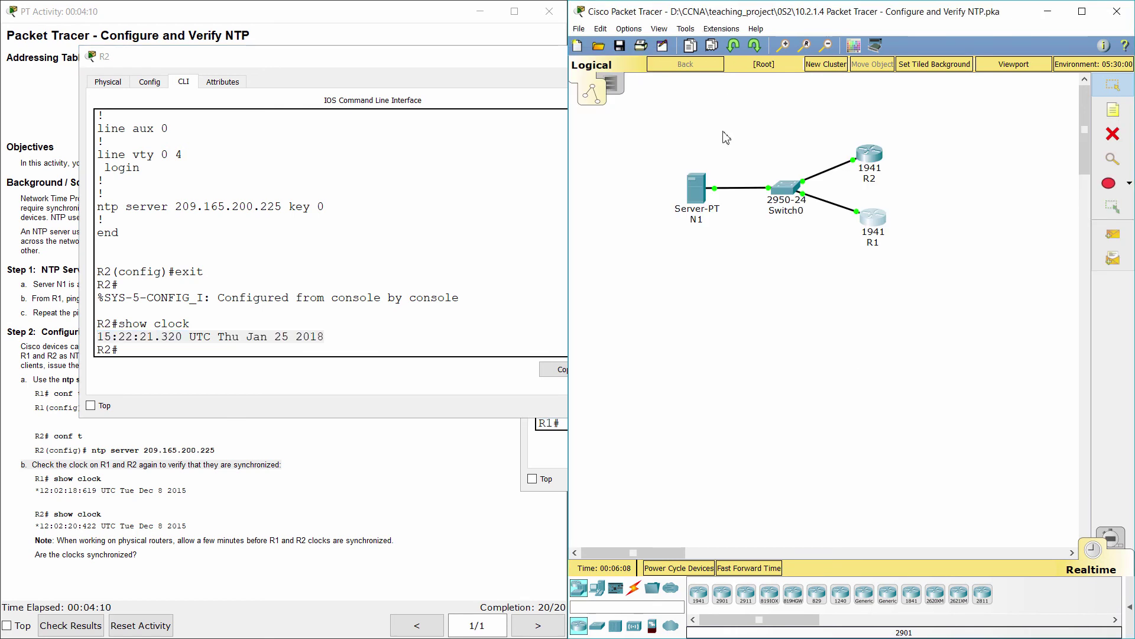
pyautogui.click(702, 195)
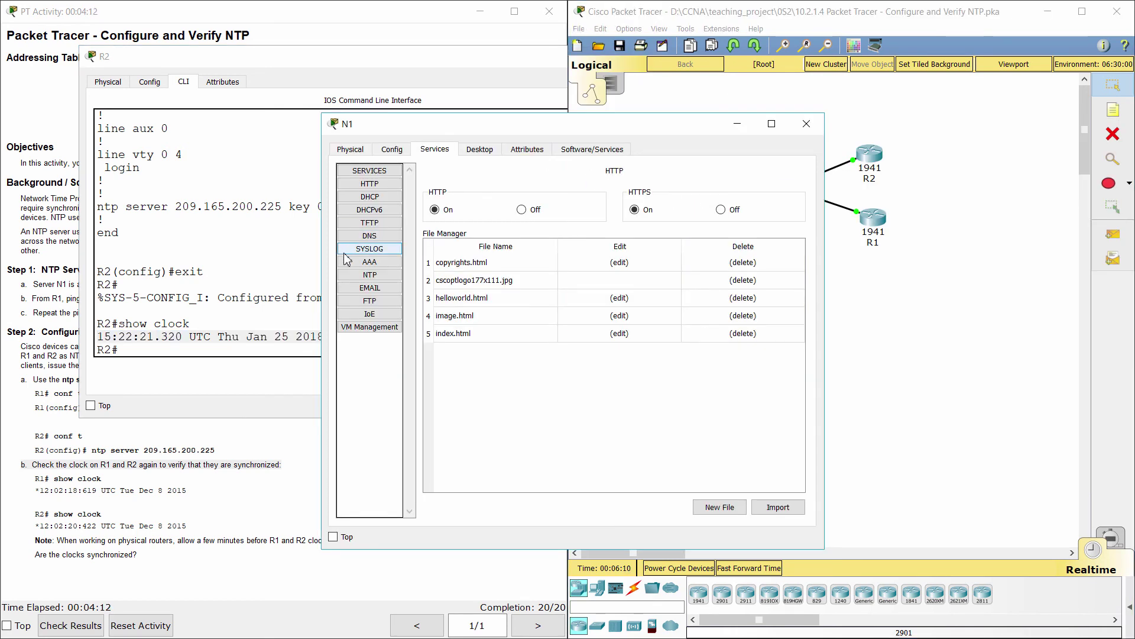
pyautogui.click(369, 274)
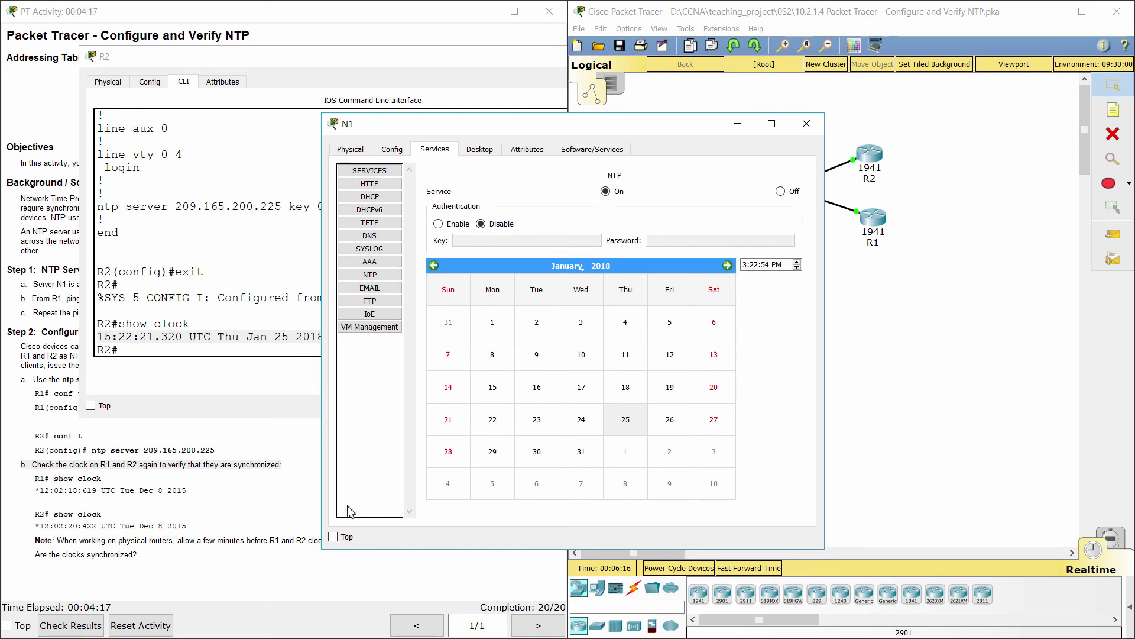
pyautogui.click(243, 516)
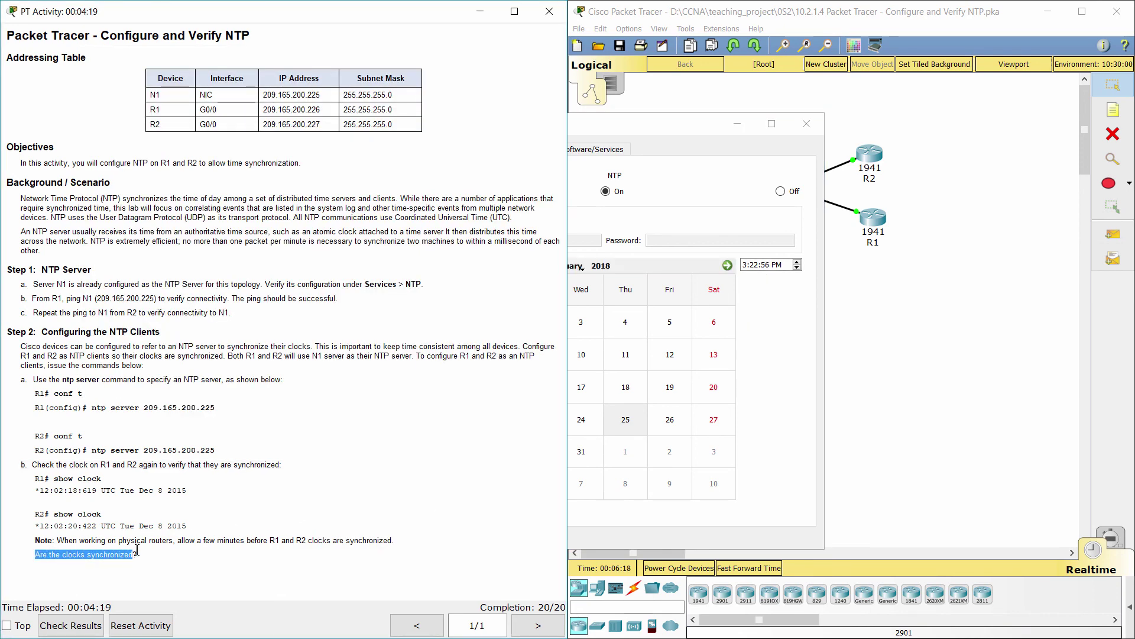